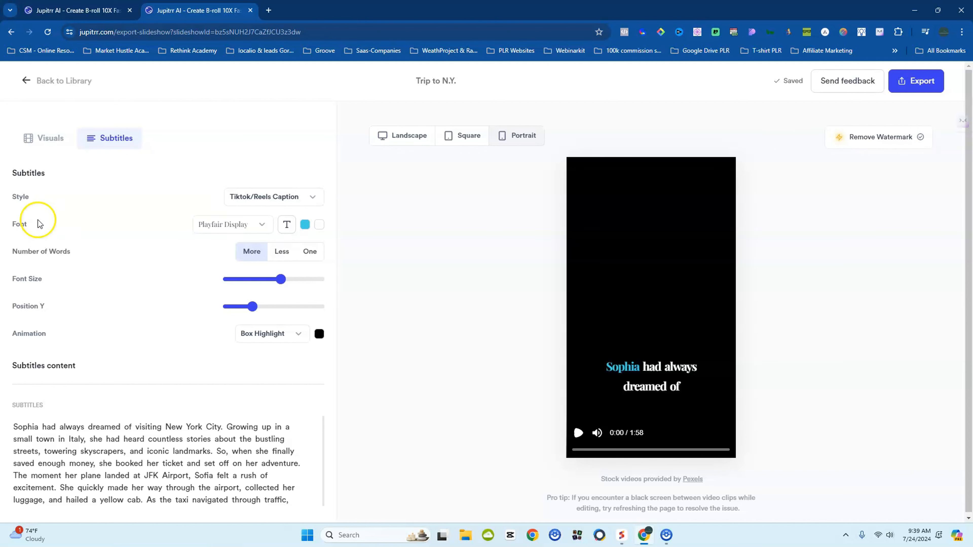
# Open the project's visuals and review the highlighted passages throughout the whole transcript
pyautogui.click(44, 138)
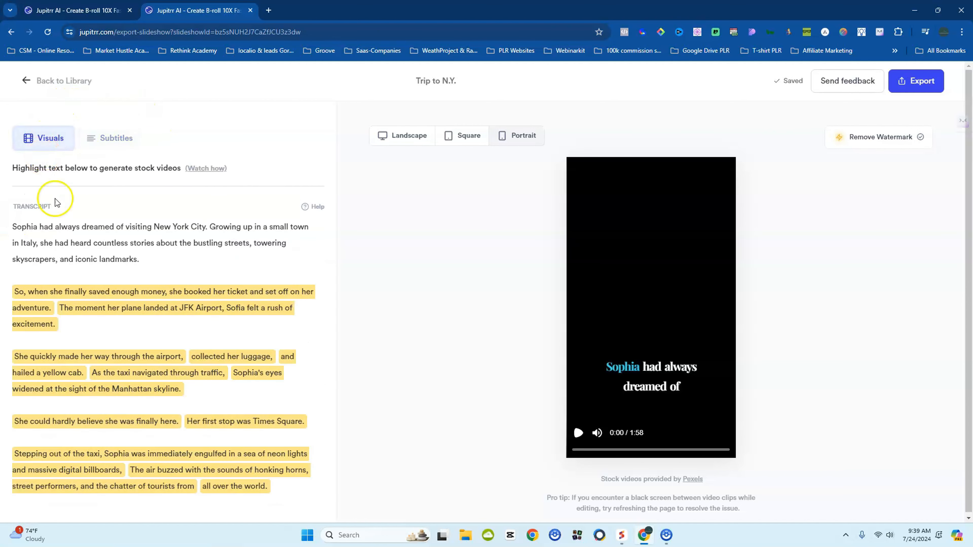
pyautogui.scroll(-2, 80, 249)
pyautogui.scroll(2, 58, 287)
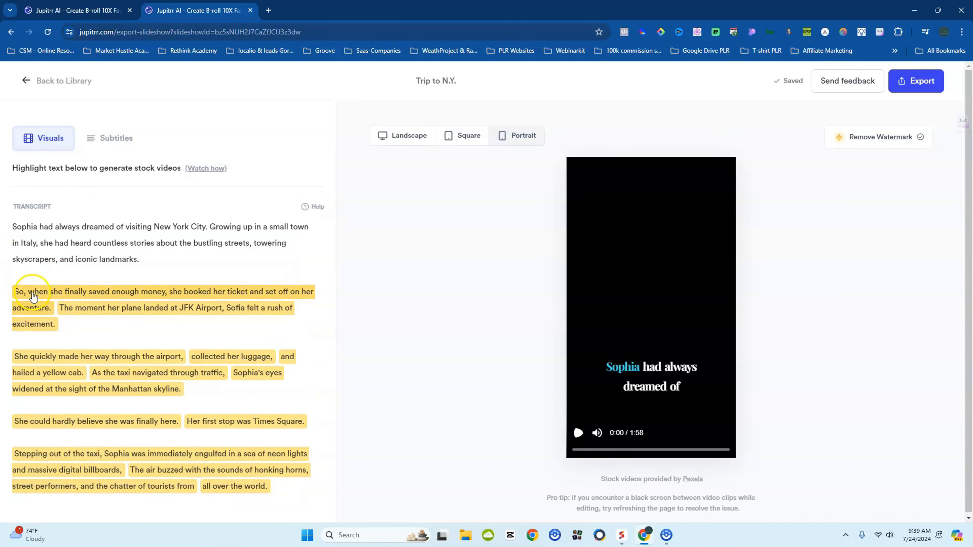
pyautogui.scroll(-2, 94, 371)
pyautogui.scroll(-5, 94, 371)
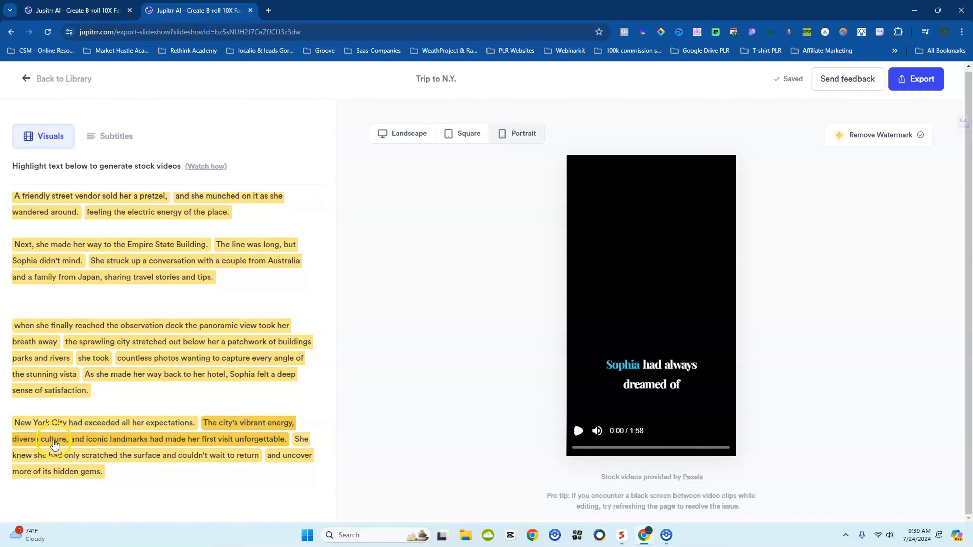
pyautogui.scroll(10, 68, 436)
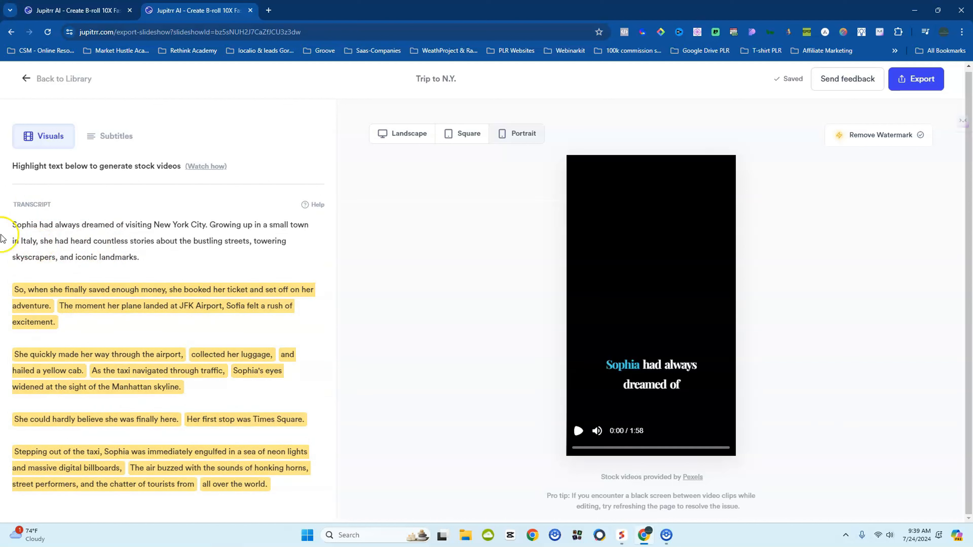
# Generate stock videos for the transcript's entire opening paragraph and play the preview of it from the start
pyautogui.moveTo(15, 226); pyautogui.dragTo(142, 265)
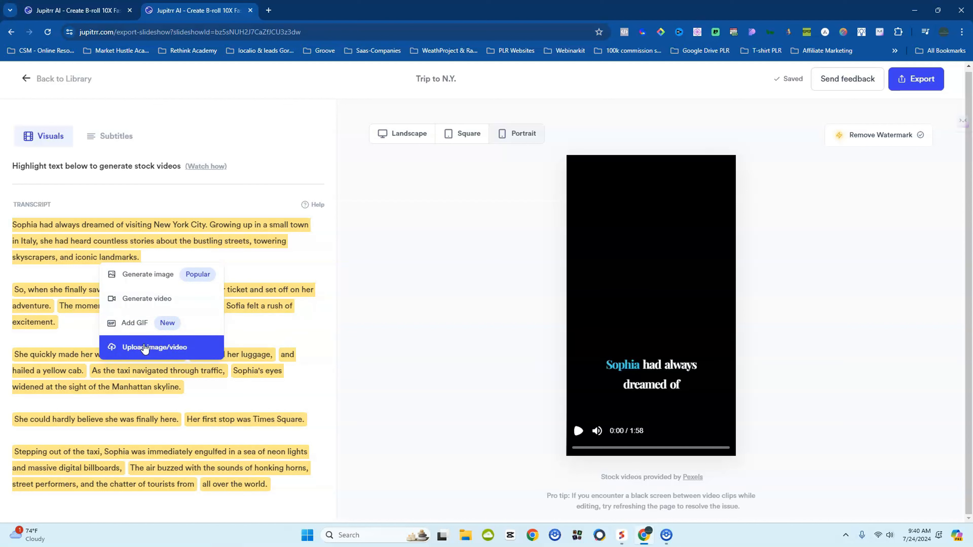
pyautogui.click(139, 303)
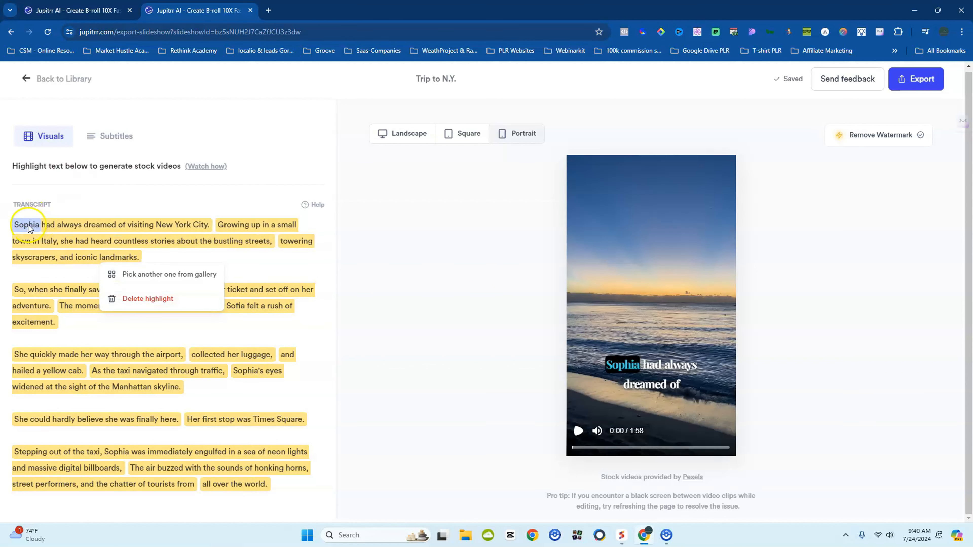
pyautogui.click(15, 226)
pyautogui.doubleClick(15, 226)
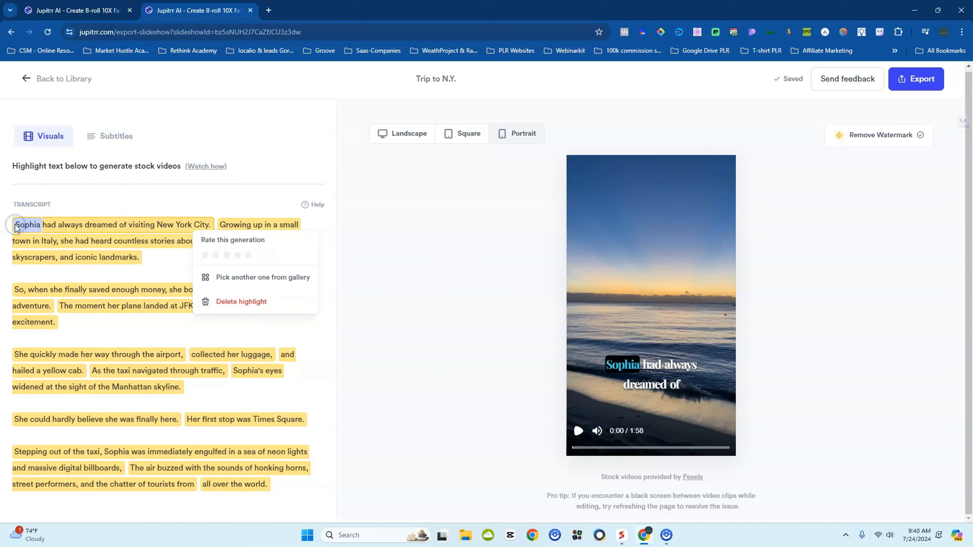
pyautogui.press('space')
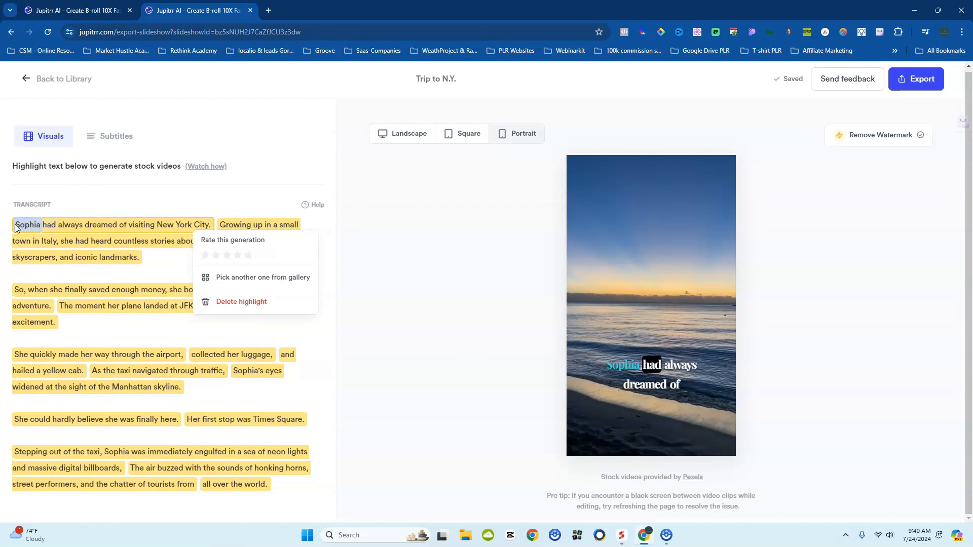
pyautogui.click(387, 306)
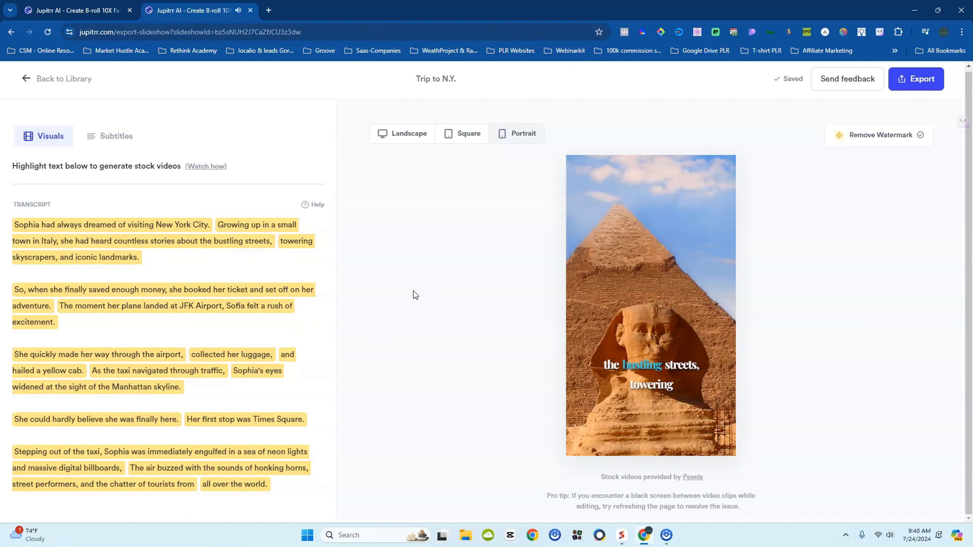
pyautogui.click(582, 435)
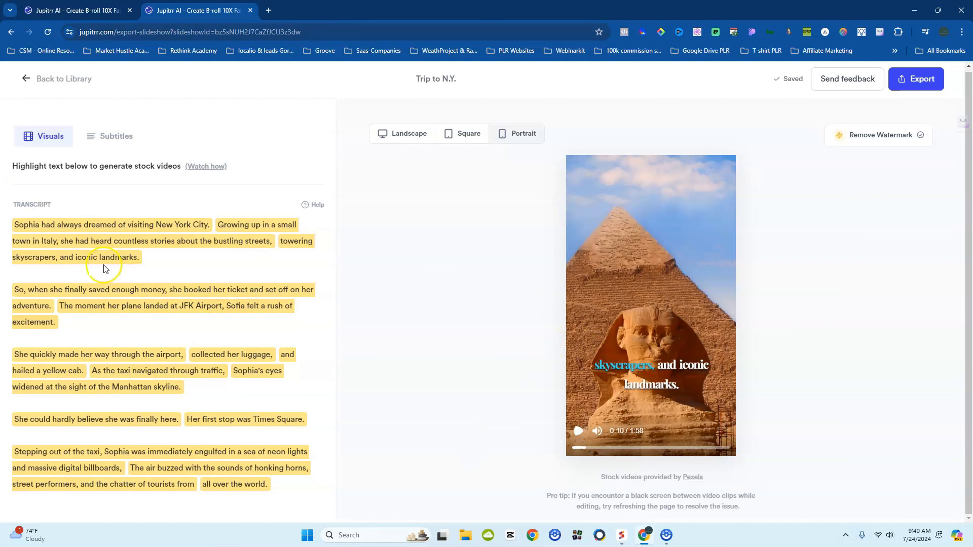
# Delete the highlights on "Sophia had always dreamed of visiting New York City." and "towering skyscrapers, and iconic landmarks."
pyautogui.click(156, 261)
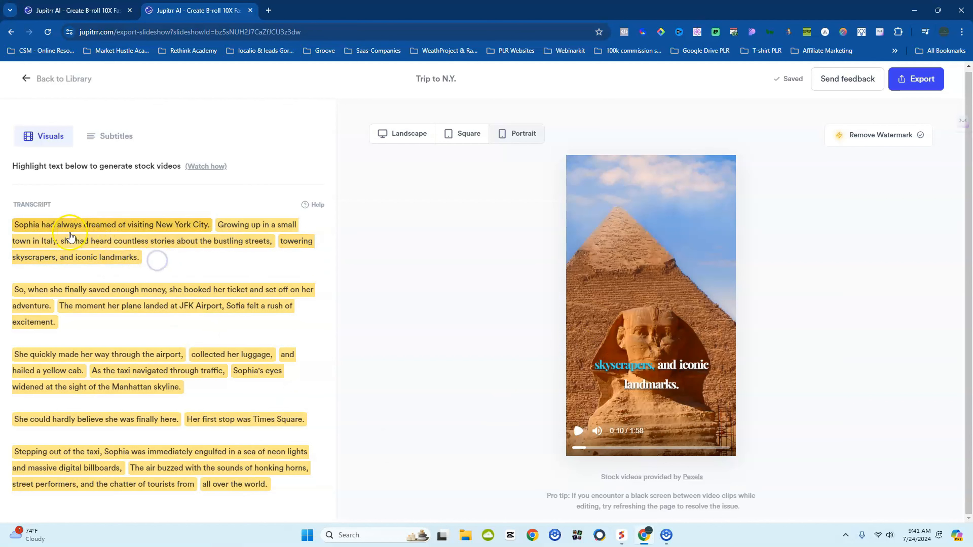
pyautogui.moveTo(11, 226); pyautogui.dragTo(144, 258)
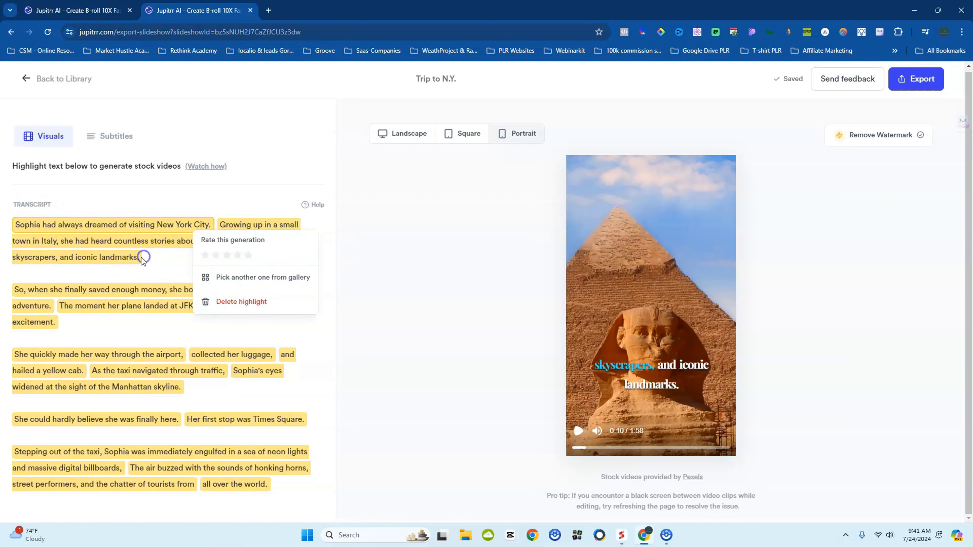
pyautogui.click(254, 299)
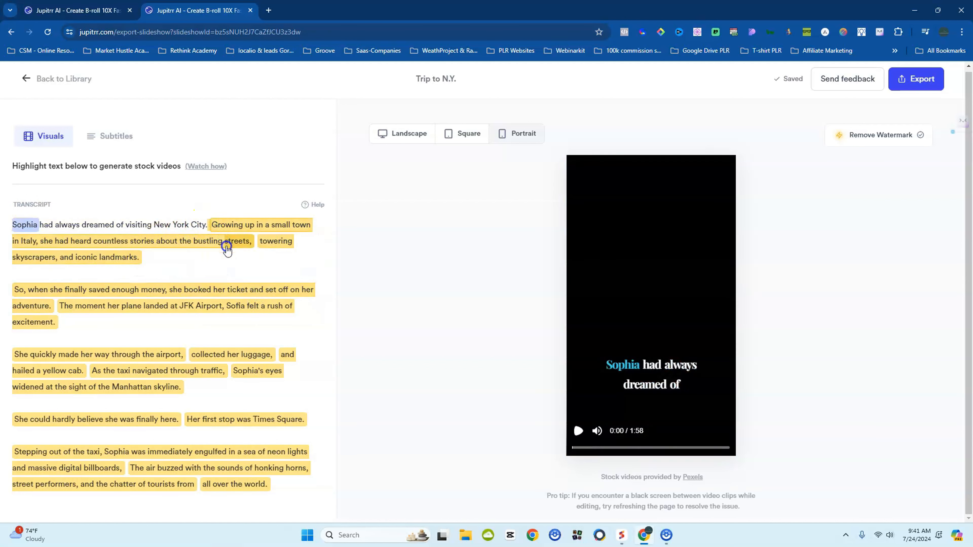
pyautogui.rightClick(140, 261)
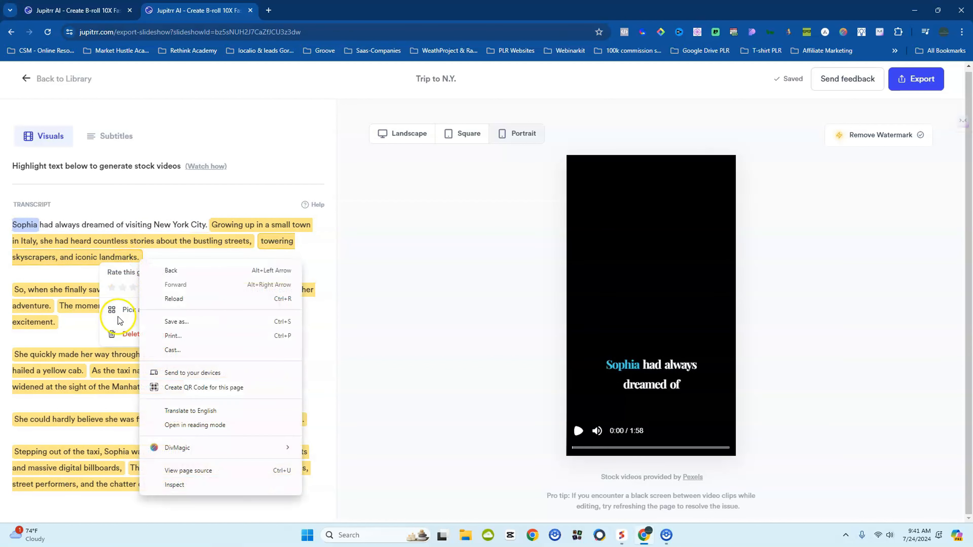
pyautogui.click(122, 331)
pyautogui.click(125, 333)
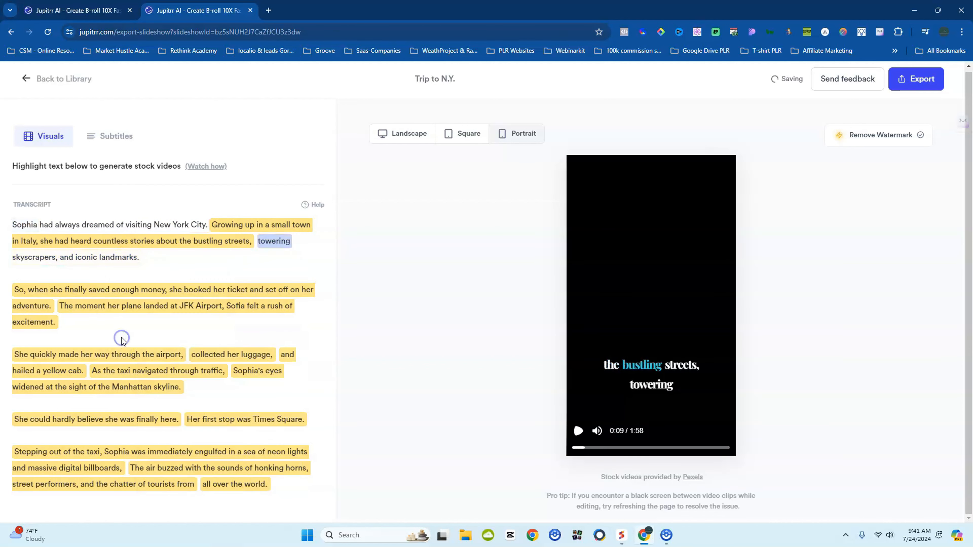
# Delete the remaining first-paragraph highlight, "Growing up in a small town in Italy, she had heard countless stories about the bustling streets"
pyautogui.click(214, 224)
pyautogui.click(212, 224)
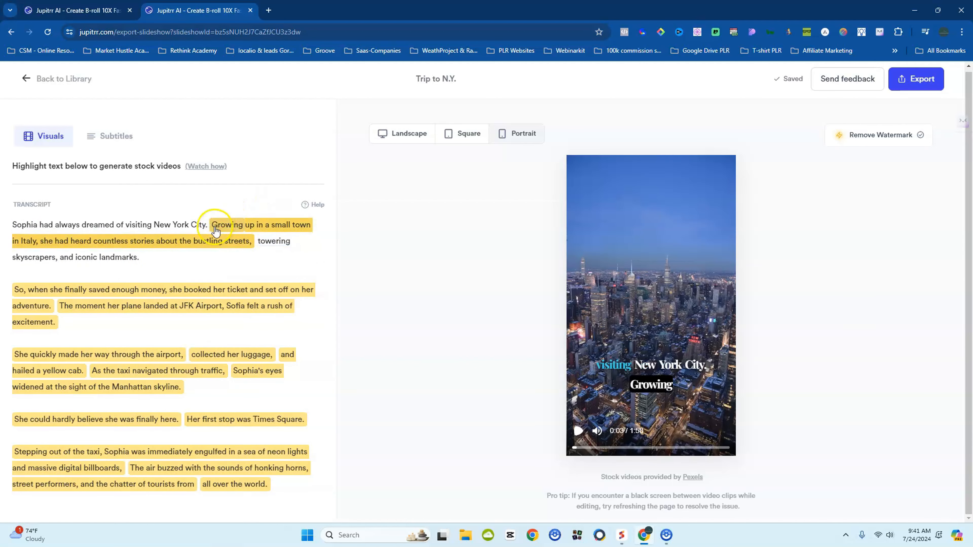
pyautogui.click(238, 242)
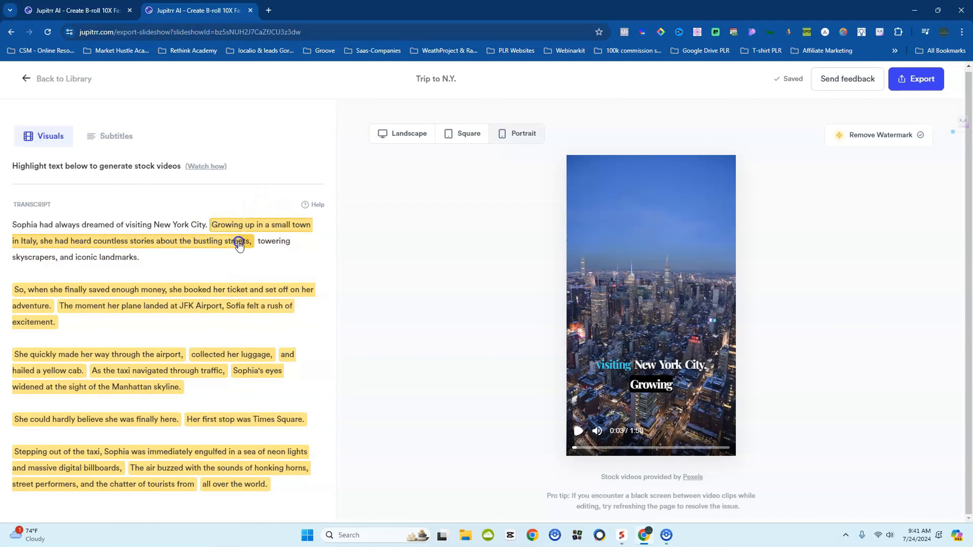
pyautogui.click(253, 241)
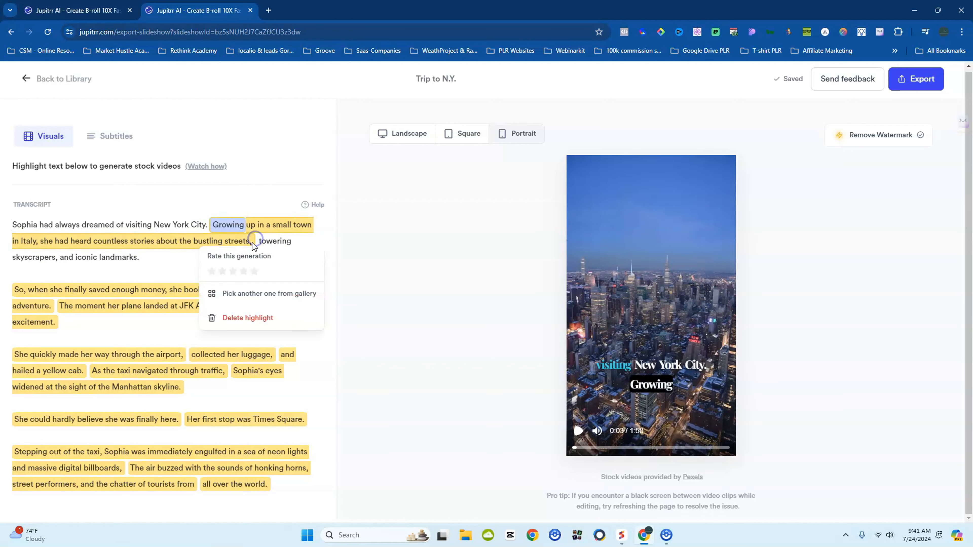
pyautogui.click(249, 318)
pyautogui.click(145, 256)
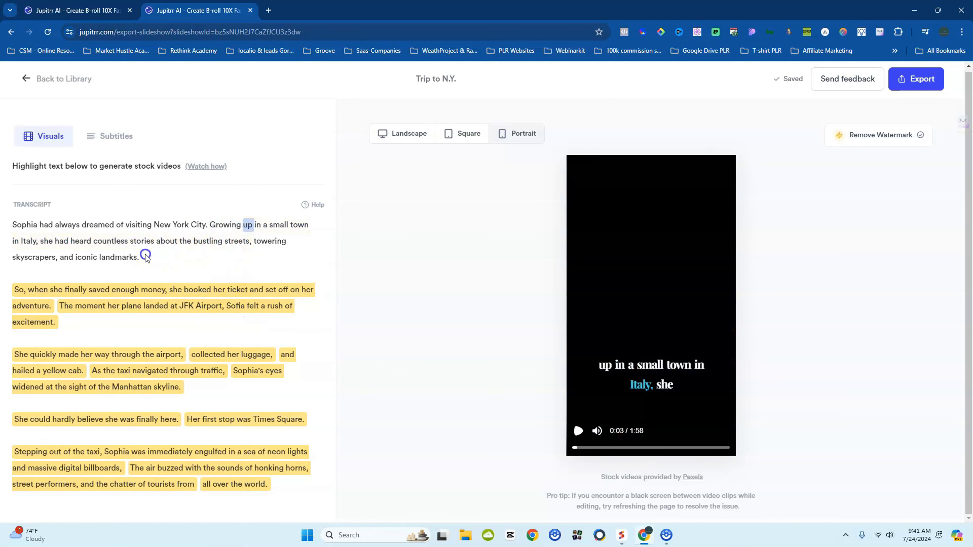
# Generate a stock video for only the phrase "Sophia had always dreamed" in the first sentence
pyautogui.click(129, 241)
pyautogui.click(13, 226)
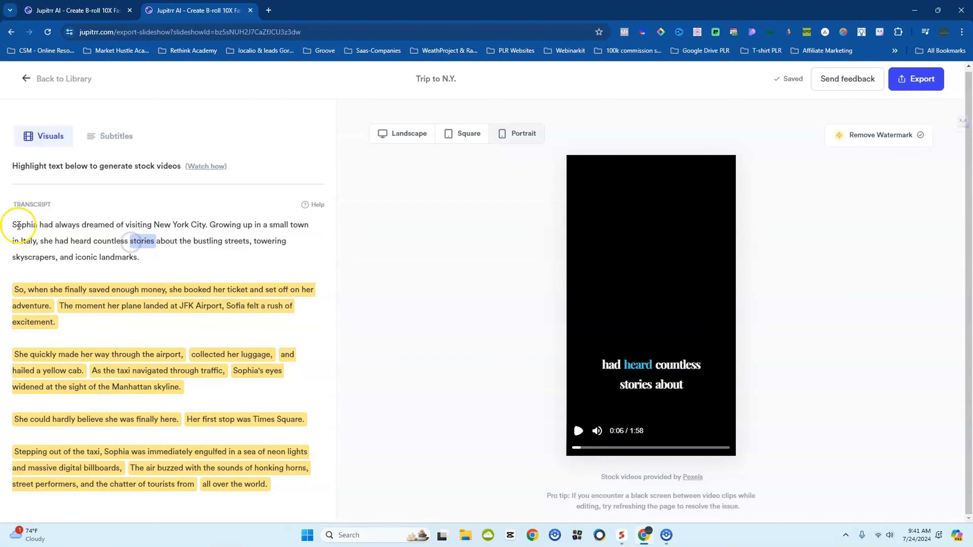
pyautogui.moveTo(11, 225); pyautogui.dragTo(112, 225)
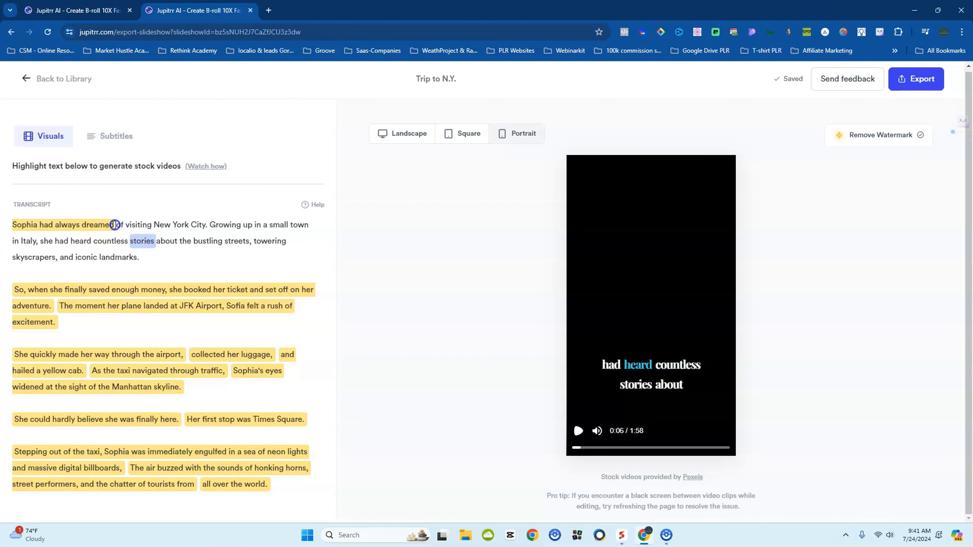
pyautogui.moveTo(115, 225); pyautogui.dragTo(115, 224)
pyautogui.click(108, 258)
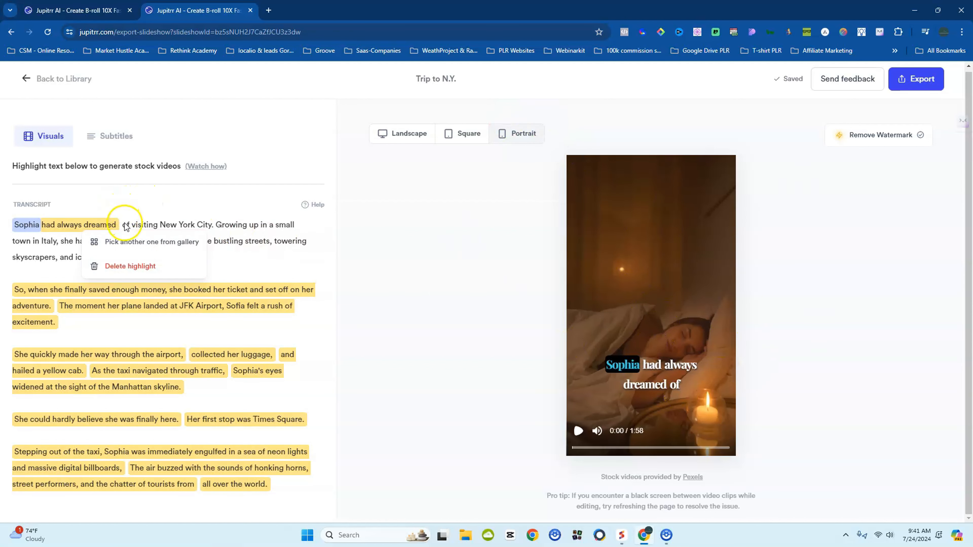
pyautogui.click(496, 249)
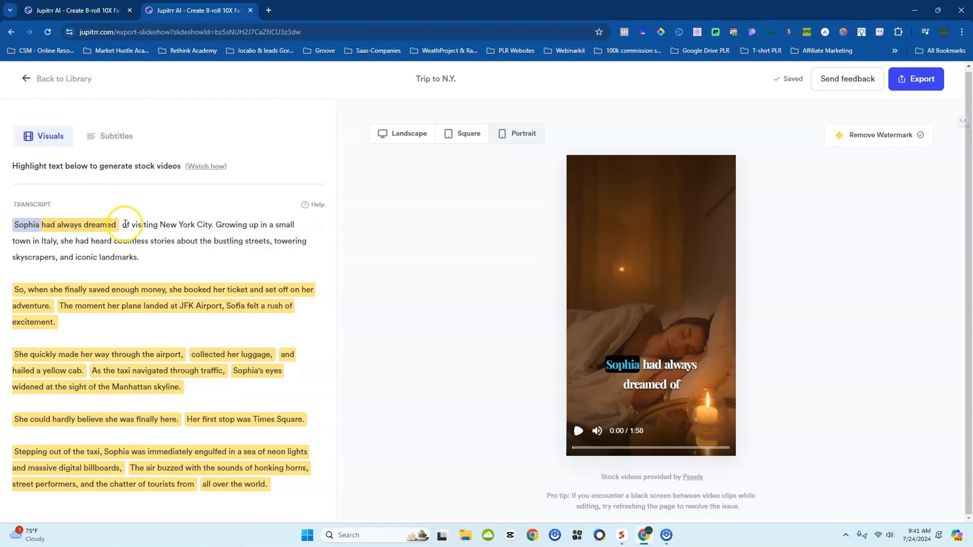
# Generate a stock video for the phrase "of visiting New York City." in the first sentence
pyautogui.moveTo(122, 225); pyautogui.dragTo(210, 225)
pyautogui.click(244, 264)
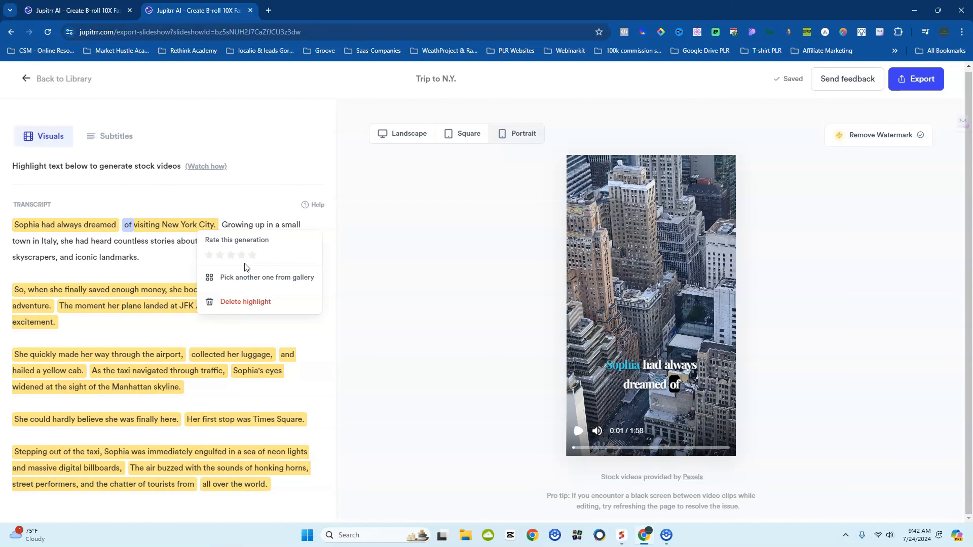
pyautogui.click(256, 264)
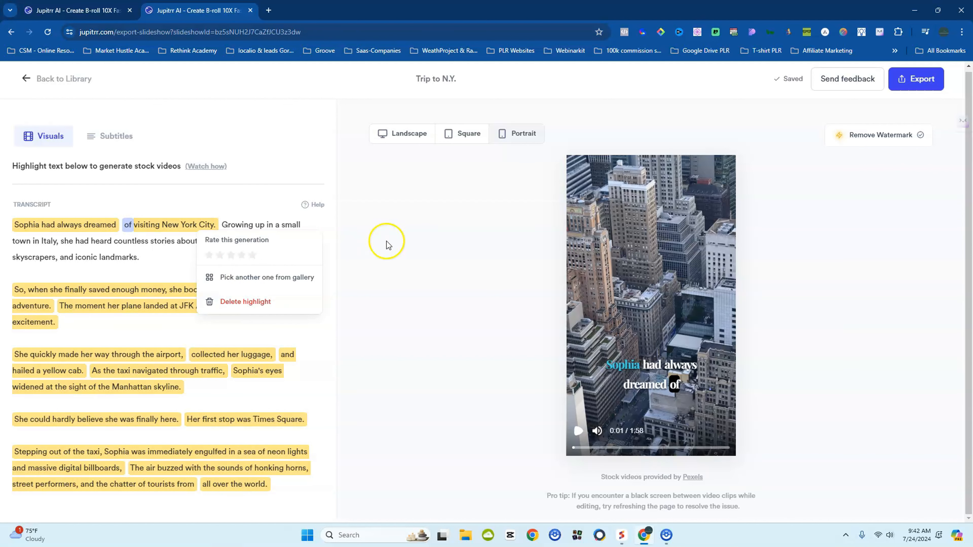
pyautogui.click(419, 242)
# Open the stock footage gallery to pick another clip for the "of visiting New York City." highlight
pyautogui.click(128, 224)
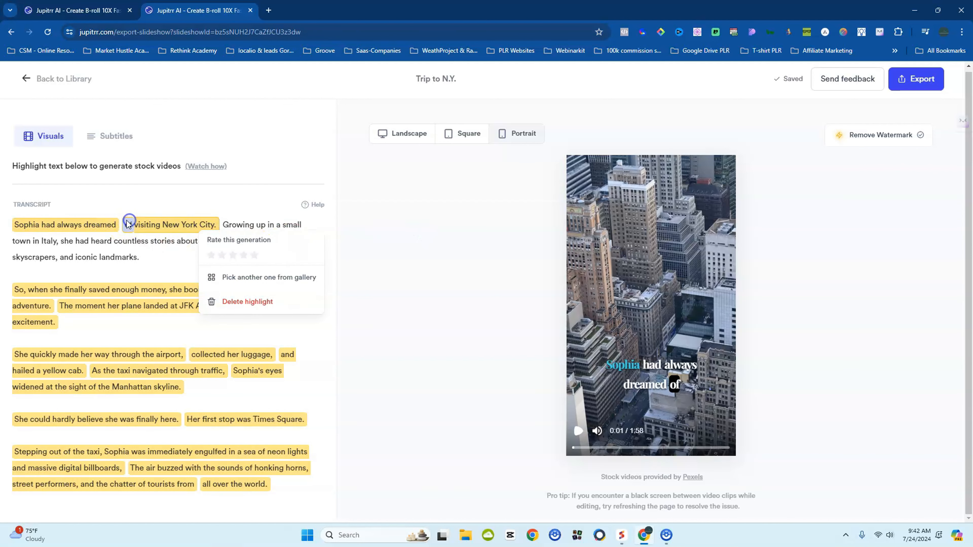
pyautogui.click(151, 223)
pyautogui.click(192, 223)
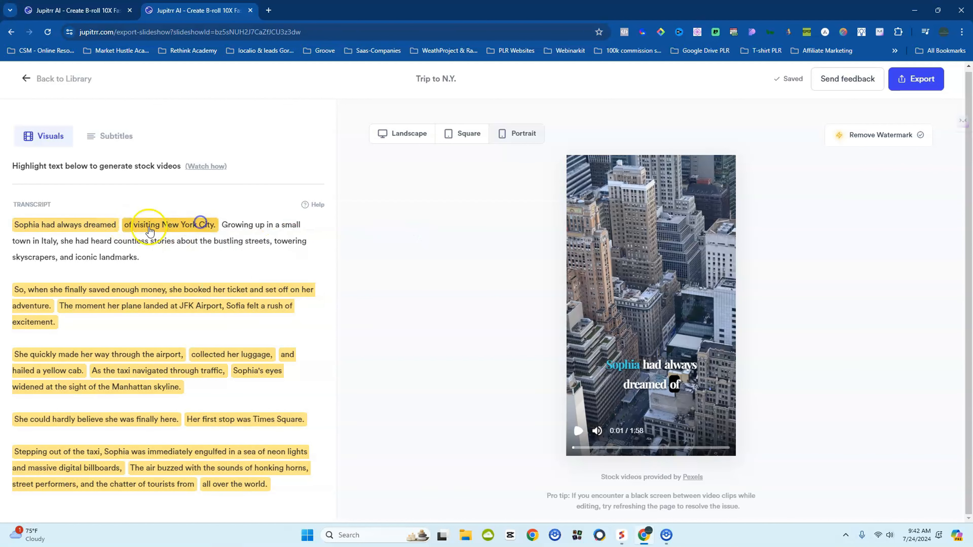
pyautogui.click(129, 224)
pyautogui.click(242, 238)
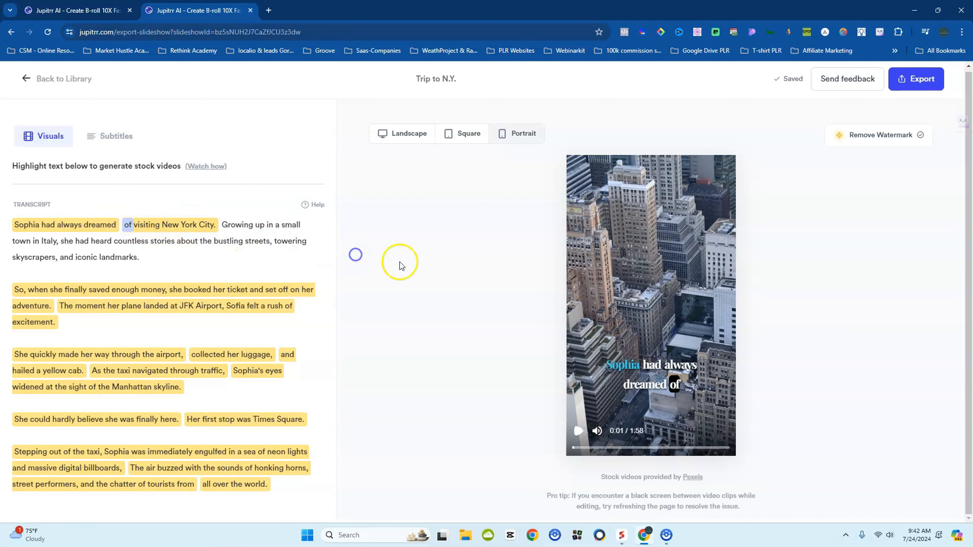
pyautogui.rightClick(401, 318)
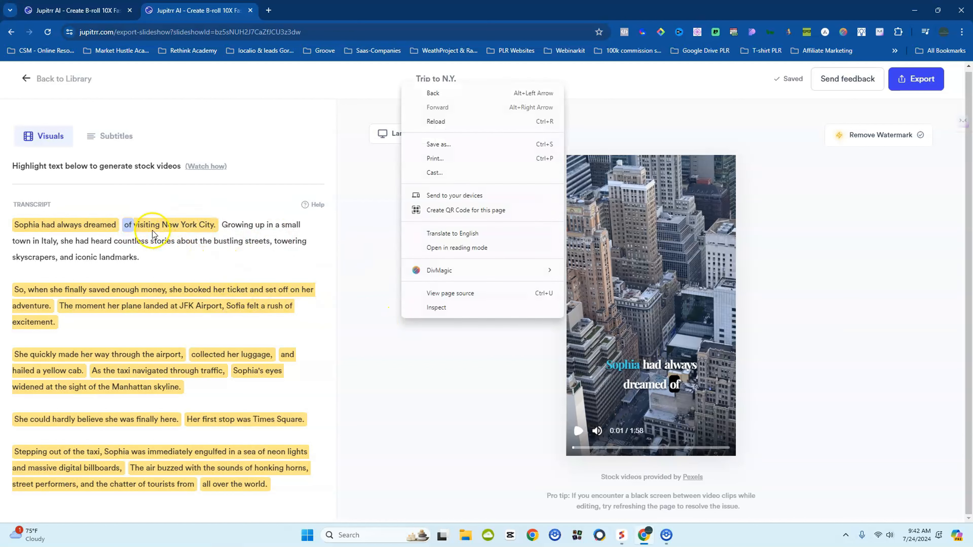
pyautogui.click(124, 225)
pyautogui.moveTo(124, 225); pyautogui.dragTo(218, 226)
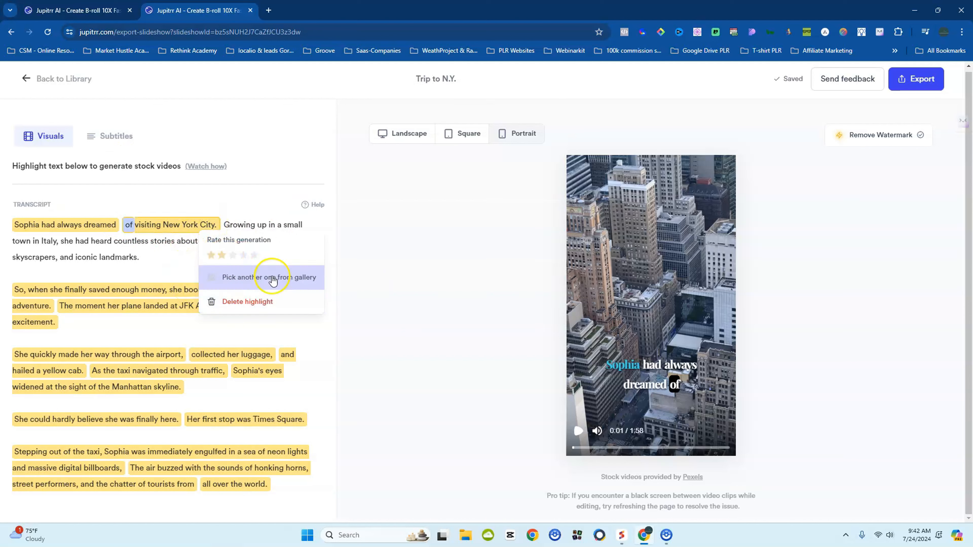
pyautogui.click(244, 282)
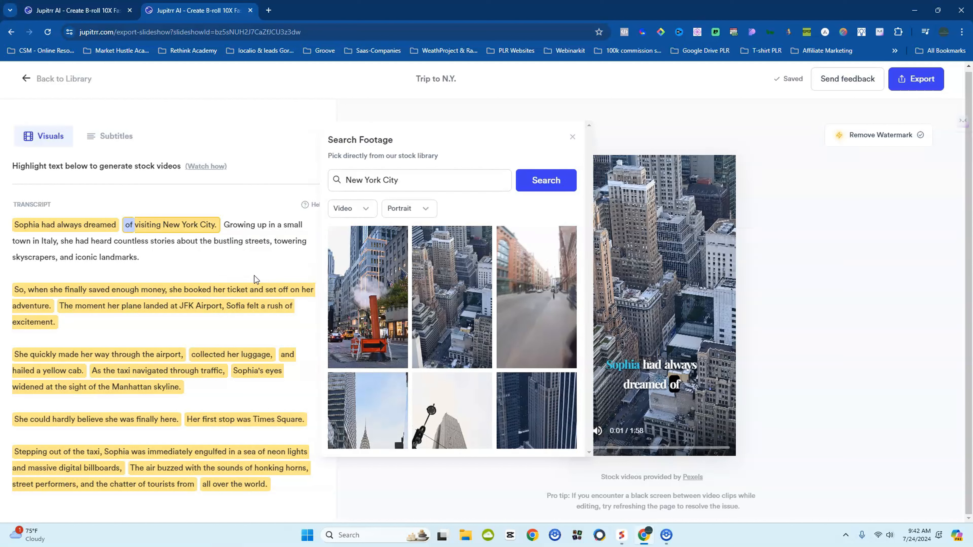
pyautogui.click(364, 209)
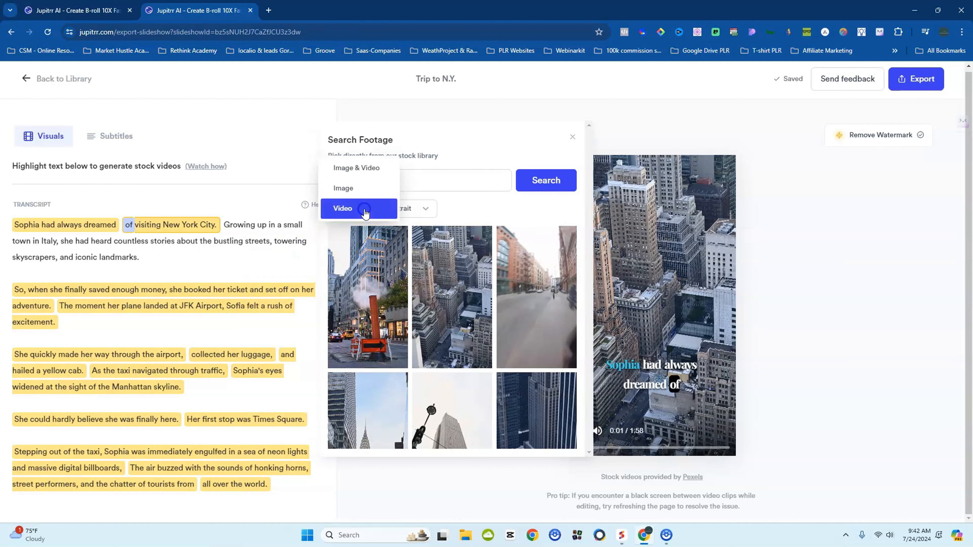
pyautogui.click(358, 174)
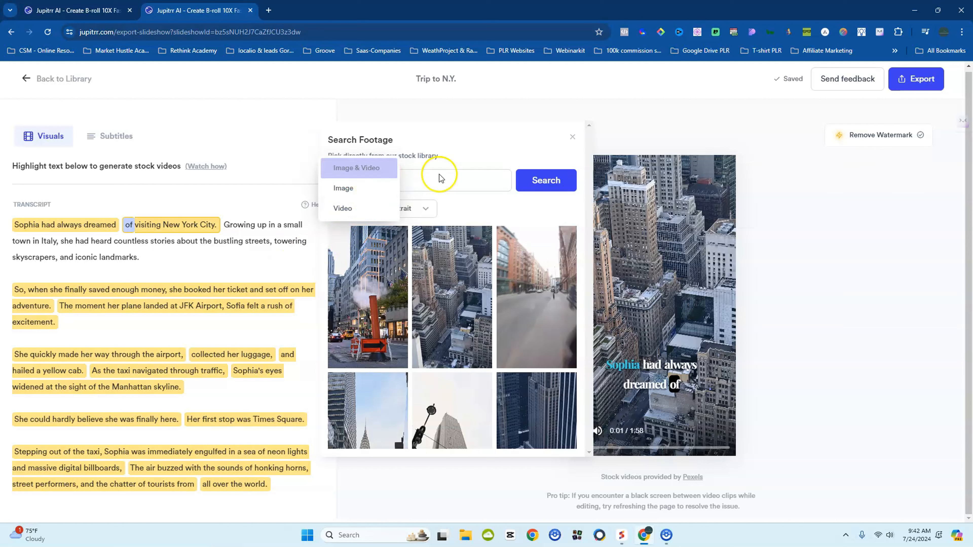
pyautogui.click(449, 178)
pyautogui.click(425, 210)
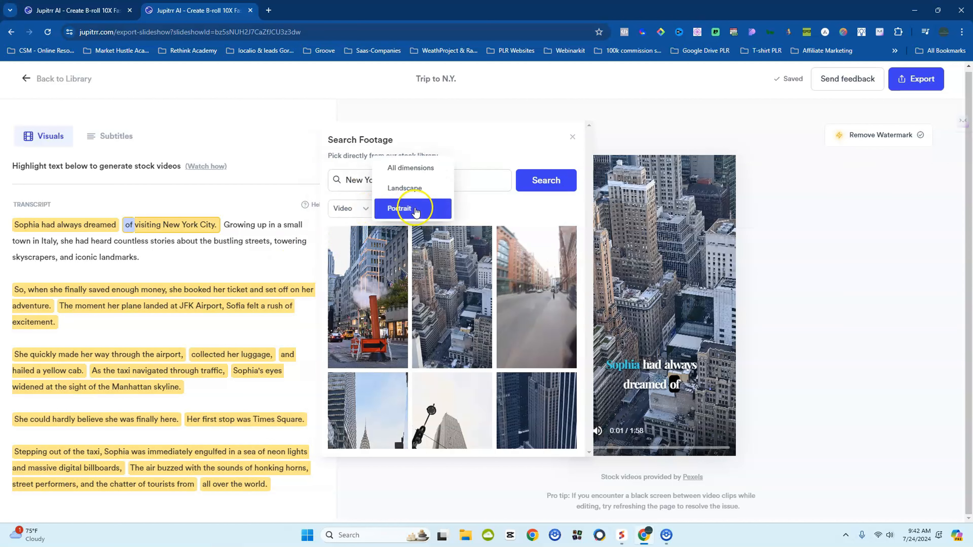
pyautogui.click(392, 182)
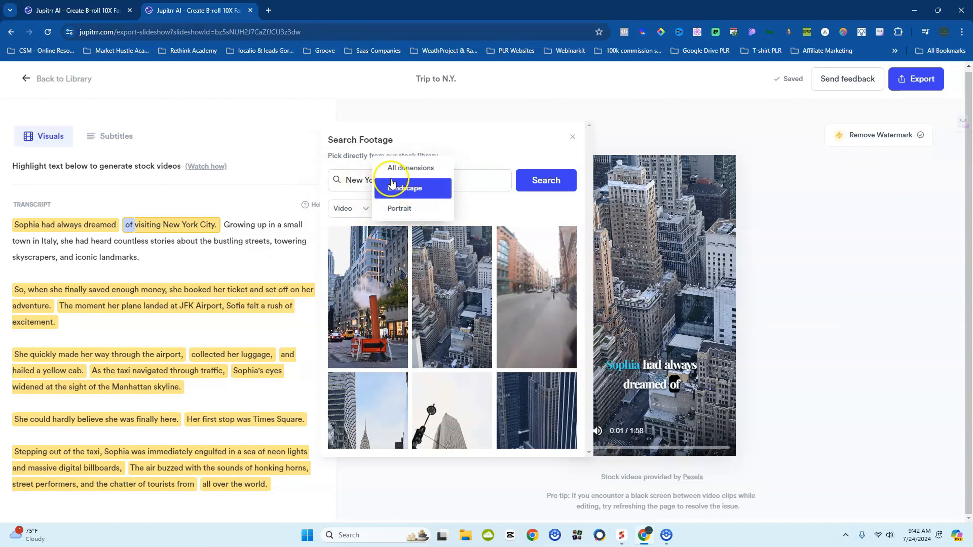
pyautogui.click(406, 177)
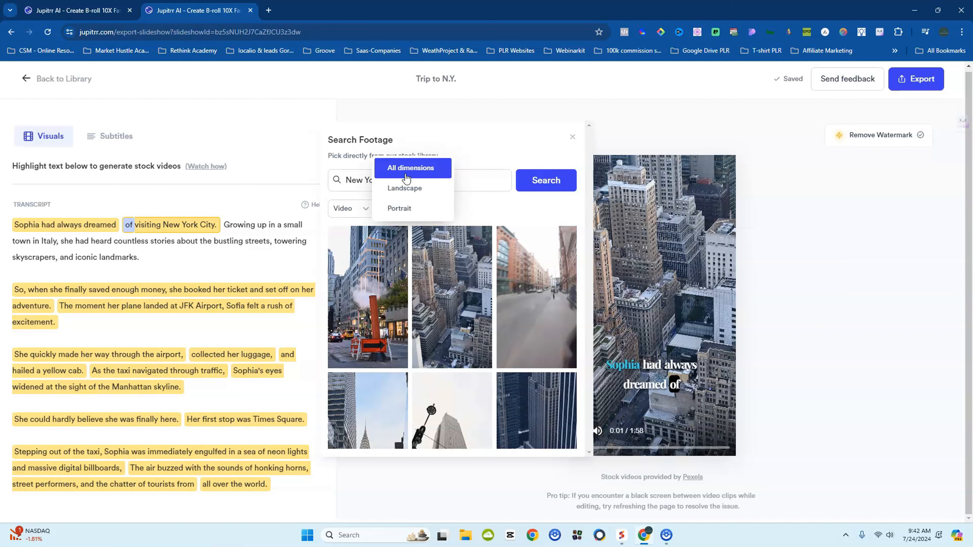
pyautogui.click(383, 209)
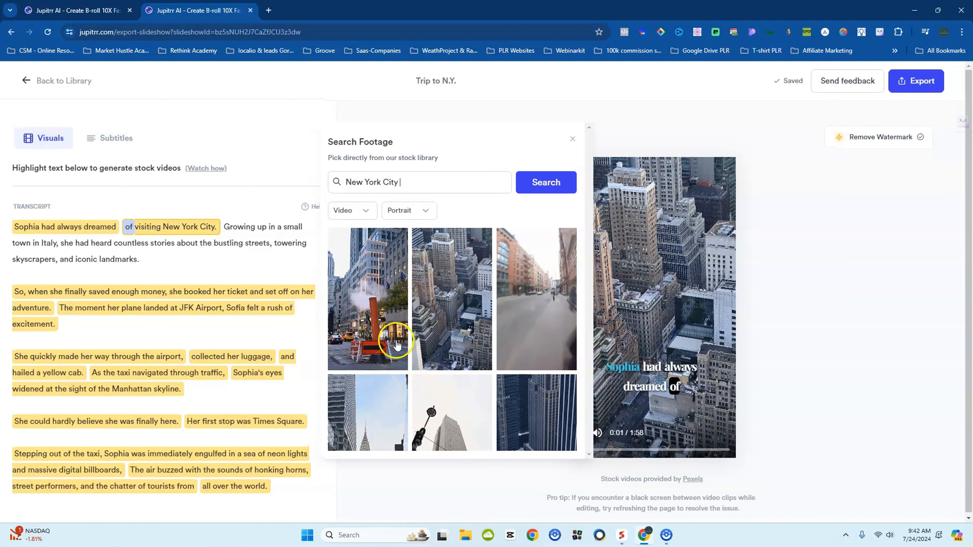
# Browse the New York City clips, then search the stock gallery for "New York City at night" and look through those clips
pyautogui.scroll(-3, 417, 330)
pyautogui.scroll(-10, 420, 337)
pyautogui.scroll(1, 417, 338)
pyautogui.click(420, 182)
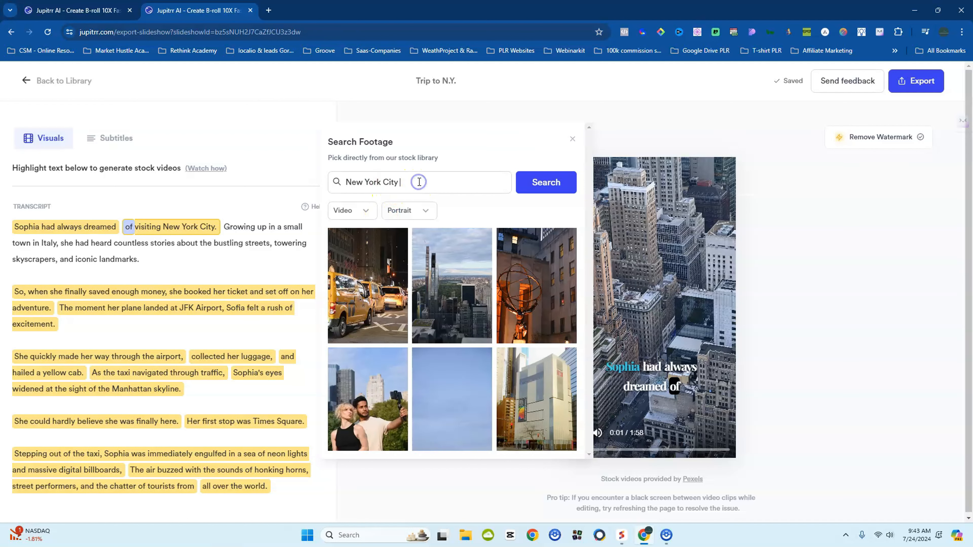
pyautogui.write('at night')
pyautogui.press('Return')
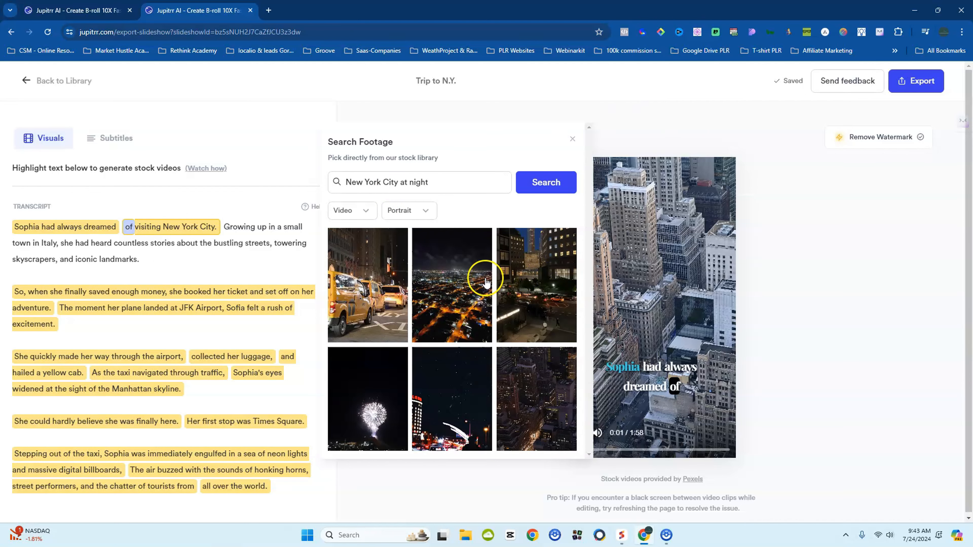
pyautogui.scroll(-3, 485, 279)
pyautogui.scroll(-5, 486, 283)
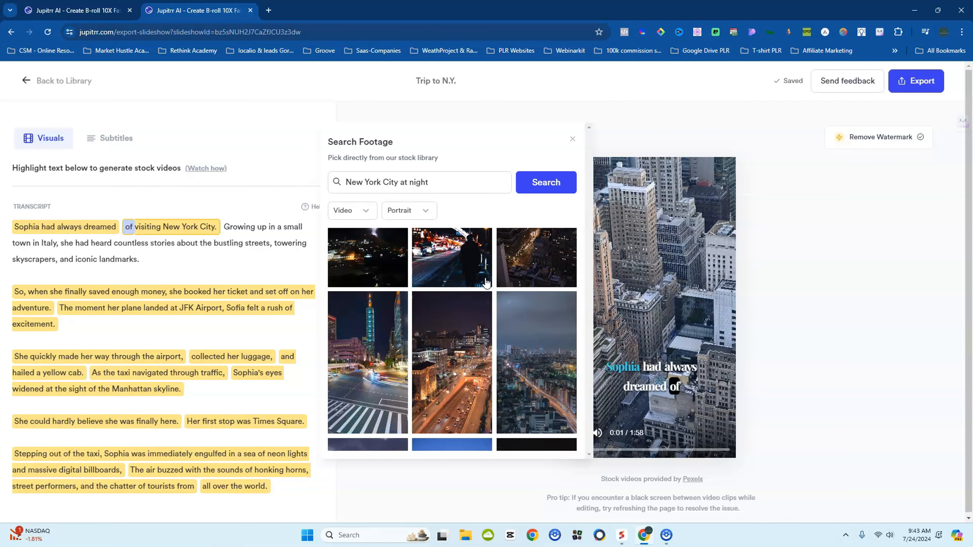
pyautogui.scroll(-6, 486, 282)
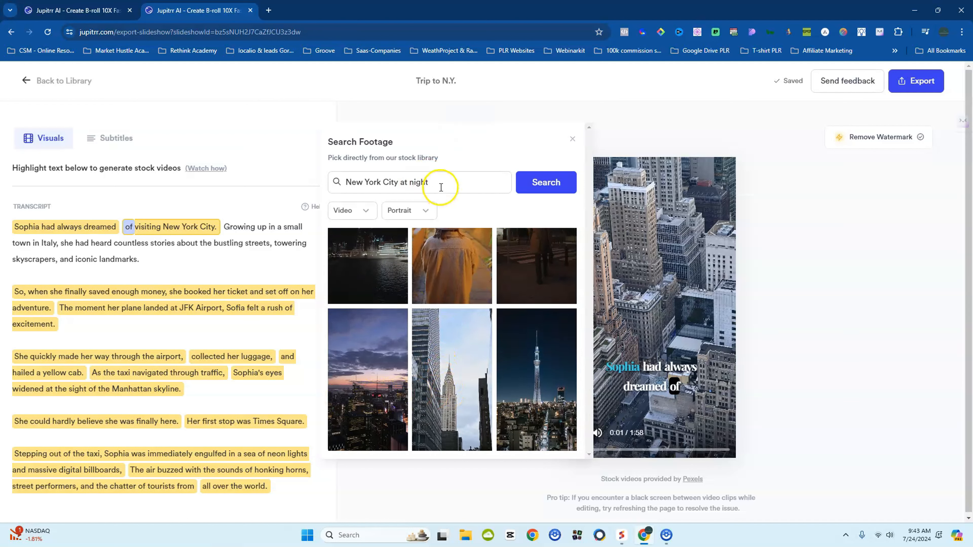
# Search for "New York City skyline" and use the dusk clip with the blue-lit skyscraper for the "of visiting New York City." highlight
pyautogui.moveTo(441, 182); pyautogui.dragTo(400, 186)
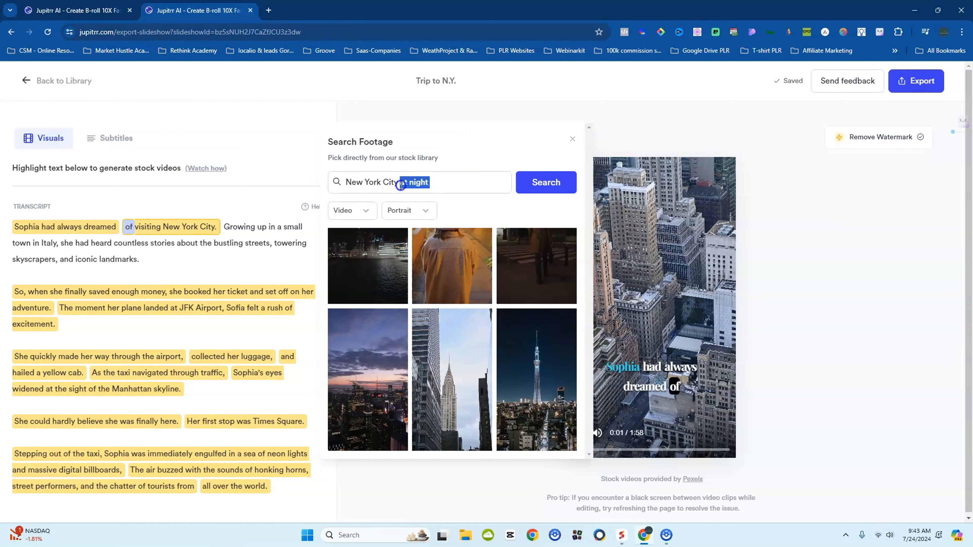
pyautogui.write('skyline')
pyautogui.press('Return')
pyautogui.click(382, 302)
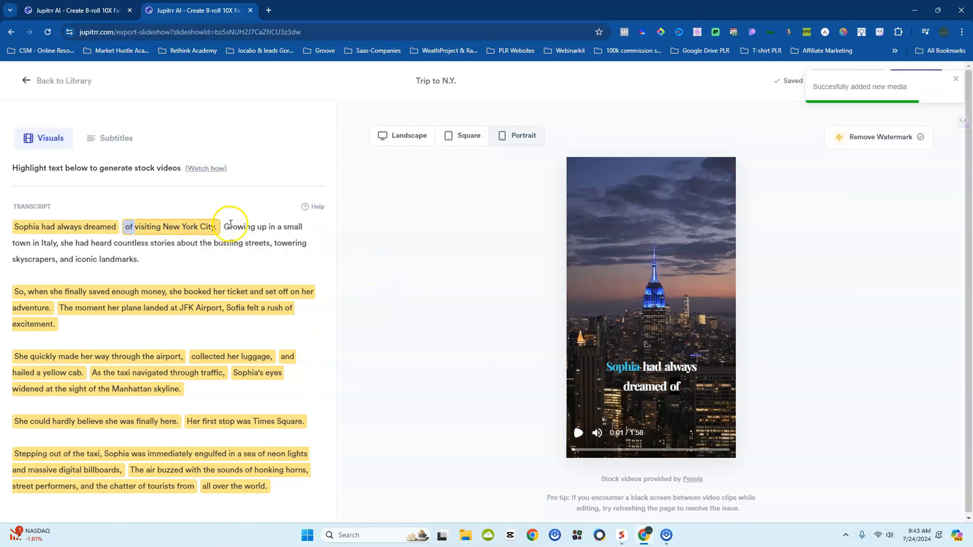
# Generate a stock video for the phrase "Growing up in a small town in Italy," in the first paragraph
pyautogui.moveTo(231, 223); pyautogui.dragTo(57, 243)
pyautogui.click(89, 285)
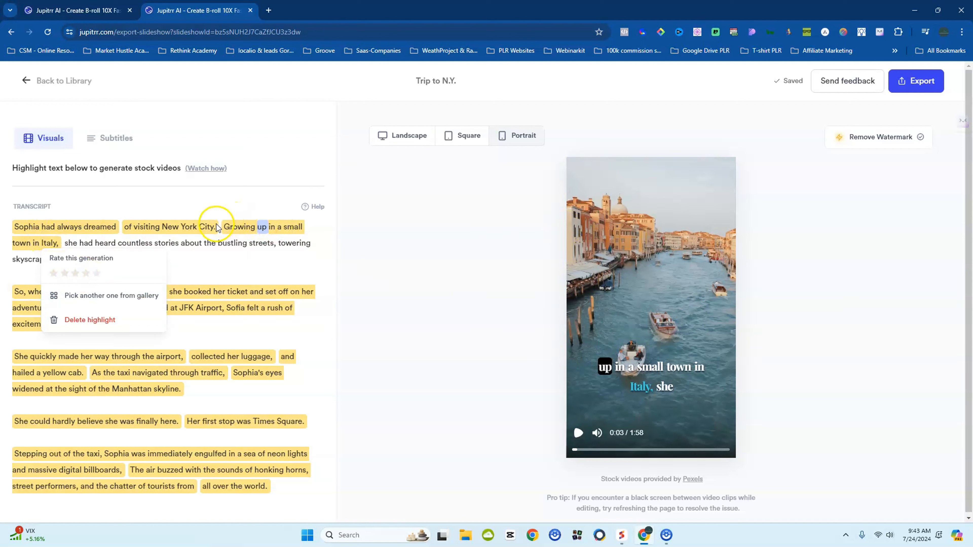
pyautogui.click(224, 226)
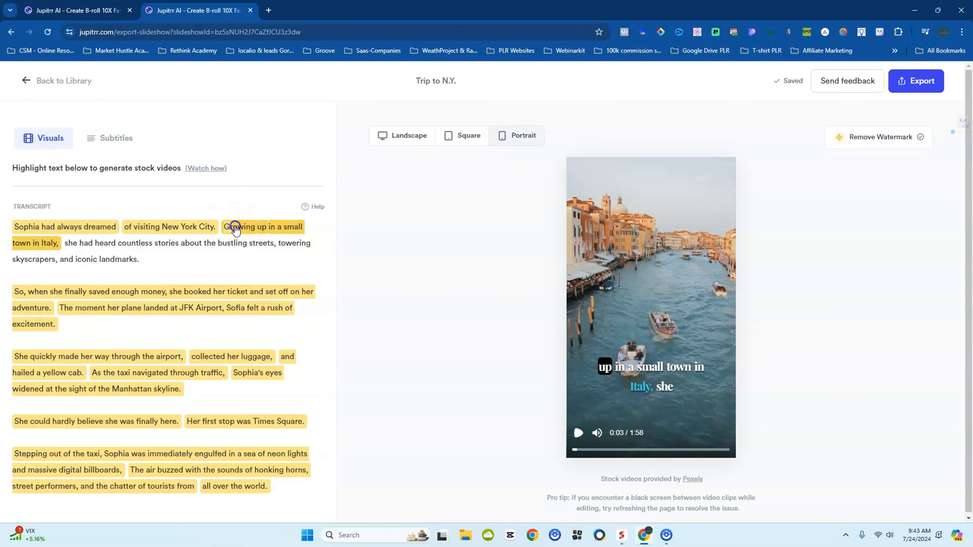
# Open the stock gallery for the "Growing up in a small town in Italy," highlight and set its media filter to Image & Video
pyautogui.click(59, 244)
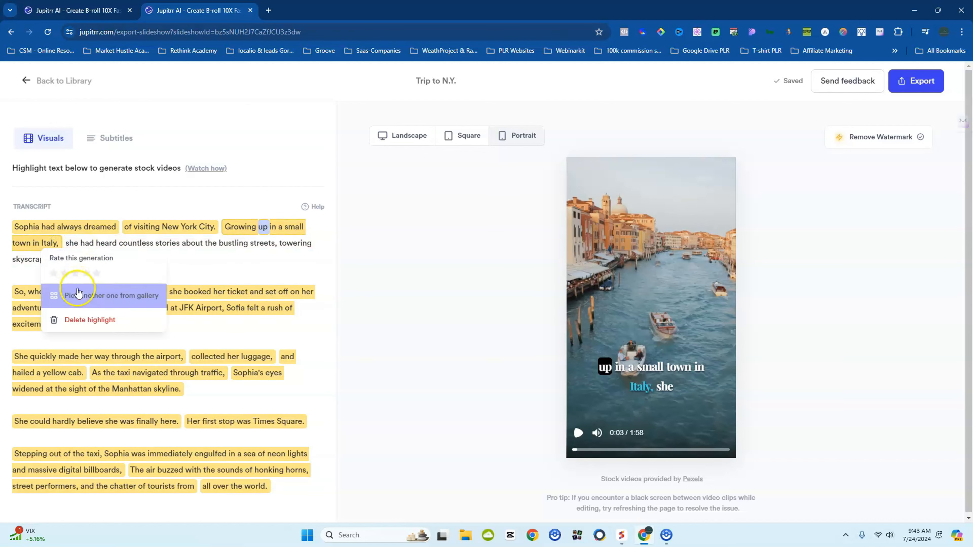
pyautogui.click(92, 302)
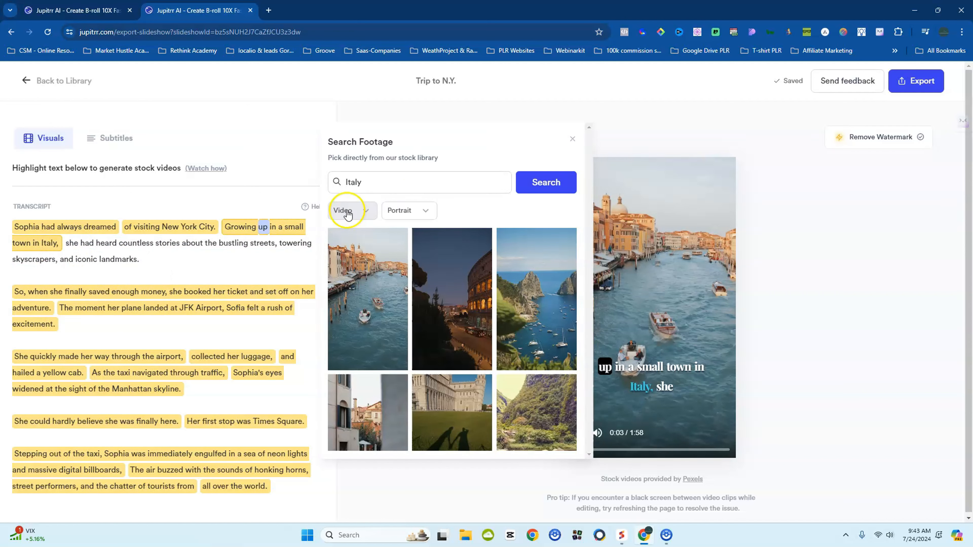
pyautogui.click(358, 212)
pyautogui.click(355, 171)
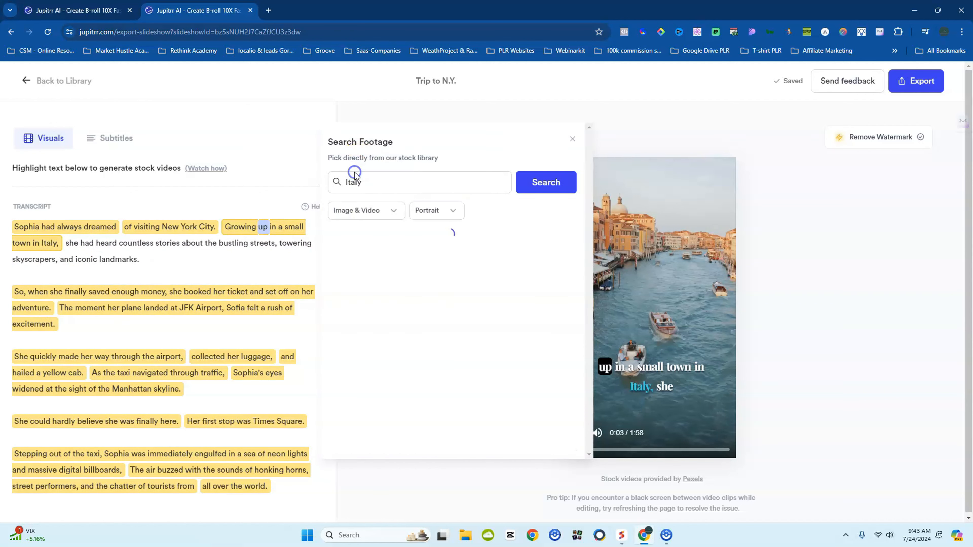
# Search for "Italy small town" and use the canal shot with the gondola and old palaces for the "Growing up" highlight
pyautogui.moveTo(389, 180); pyautogui.dragTo(345, 181)
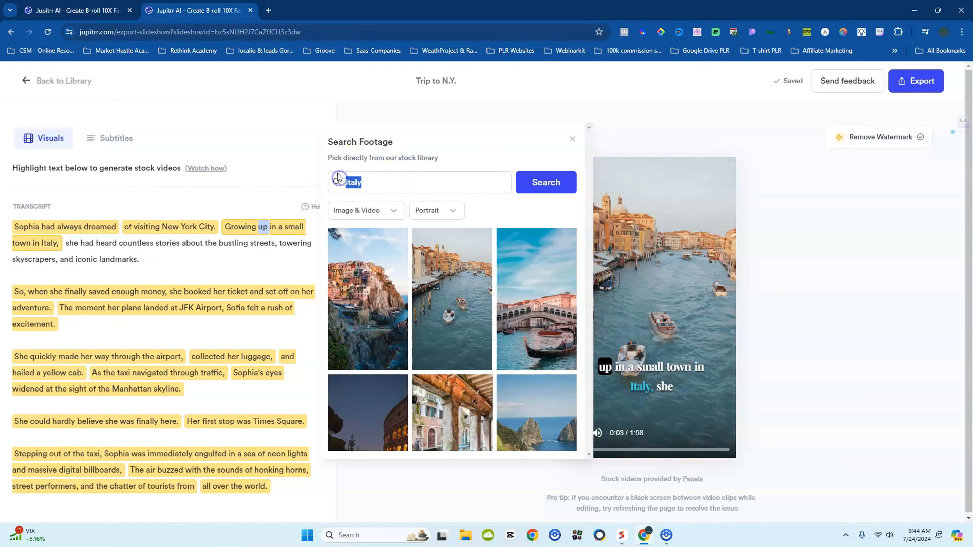
pyautogui.click(372, 184)
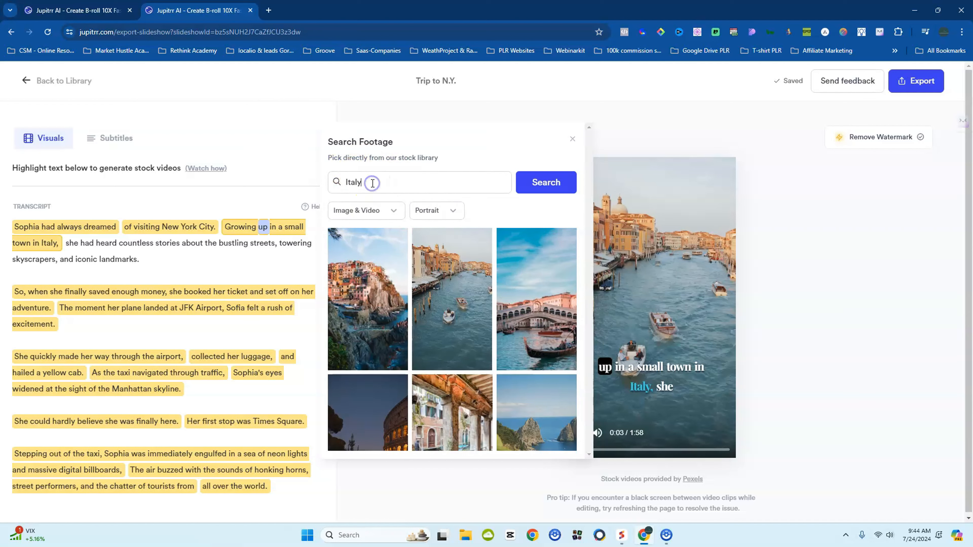
pyautogui.write('small town')
pyautogui.press('Return')
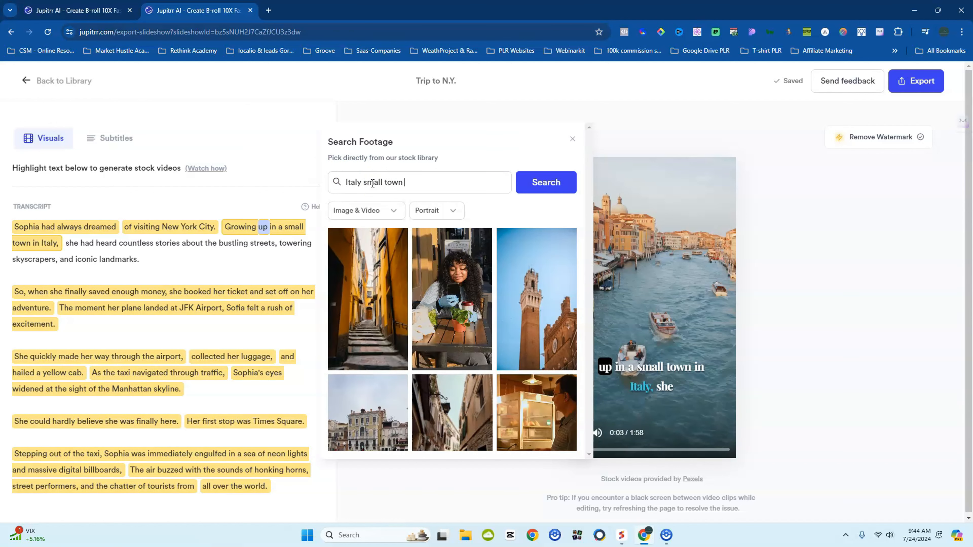
pyautogui.scroll(-3, 449, 305)
pyautogui.scroll(-5, 449, 305)
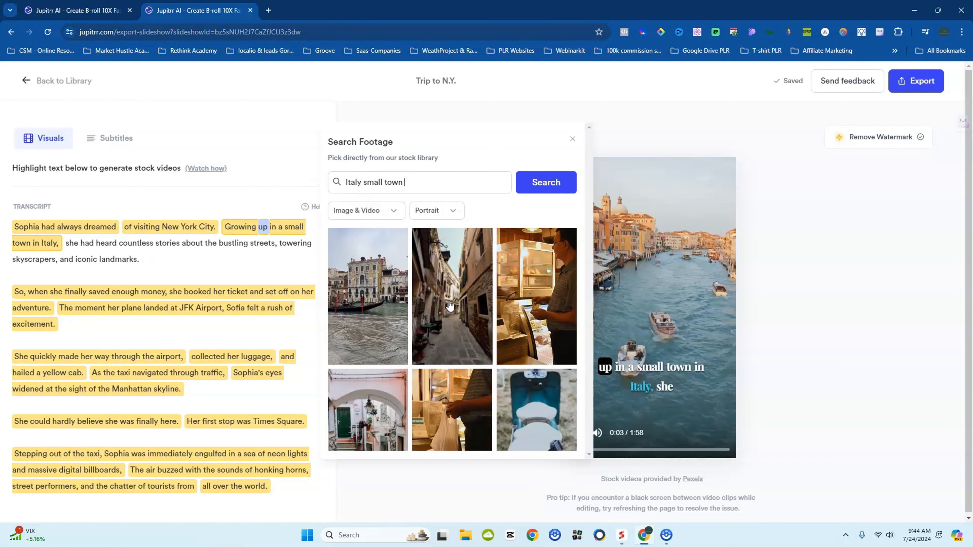
pyautogui.scroll(-5, 449, 305)
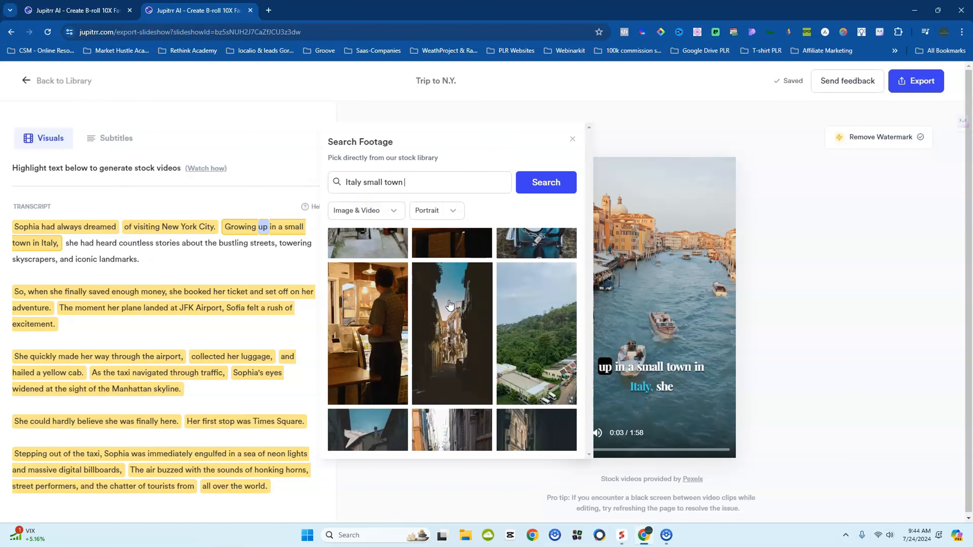
pyautogui.scroll(-3, 449, 305)
pyautogui.click(449, 305)
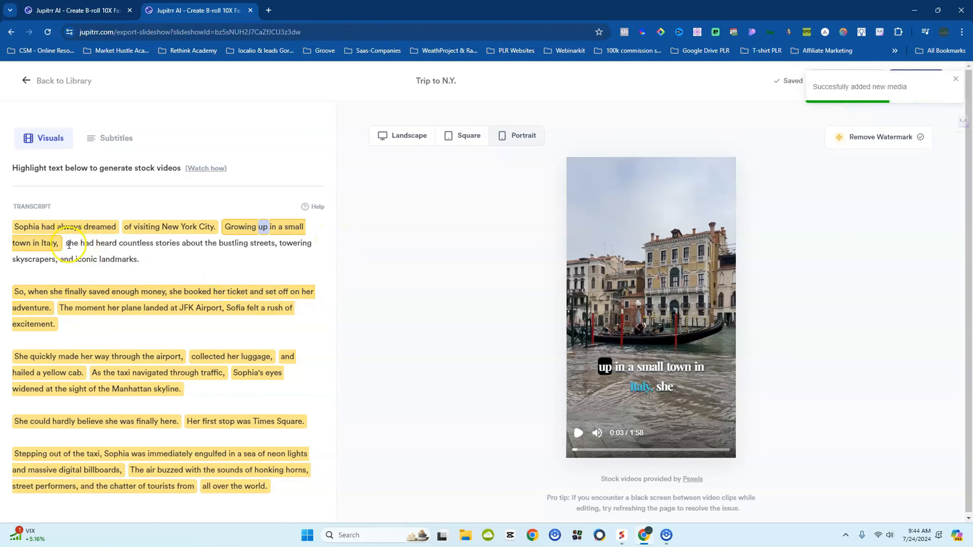
# Generate a stock video for "she had heard countless stories about the bustling streets," and open the gallery to pick another clip for it
pyautogui.moveTo(65, 244); pyautogui.dragTo(277, 243)
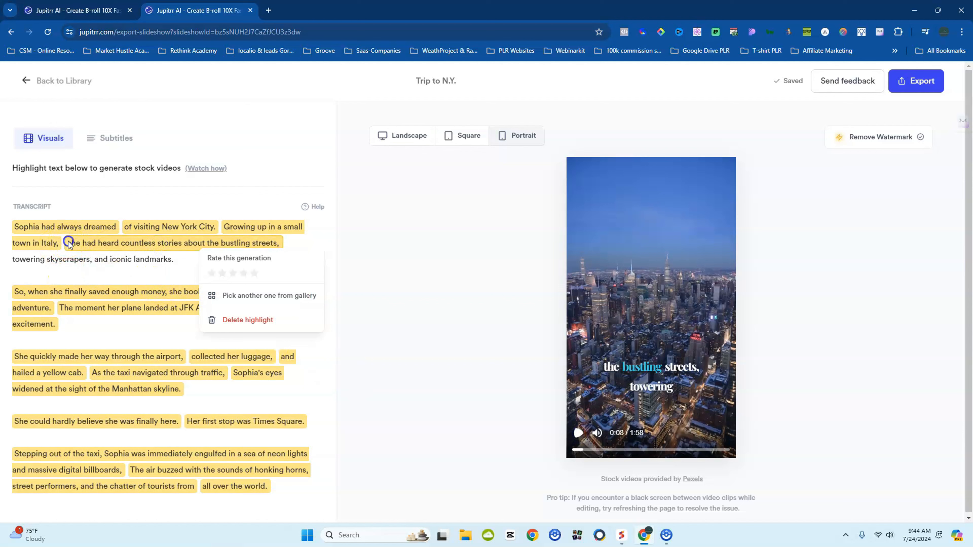
pyautogui.click(106, 242)
pyautogui.moveTo(66, 242); pyautogui.dragTo(278, 244)
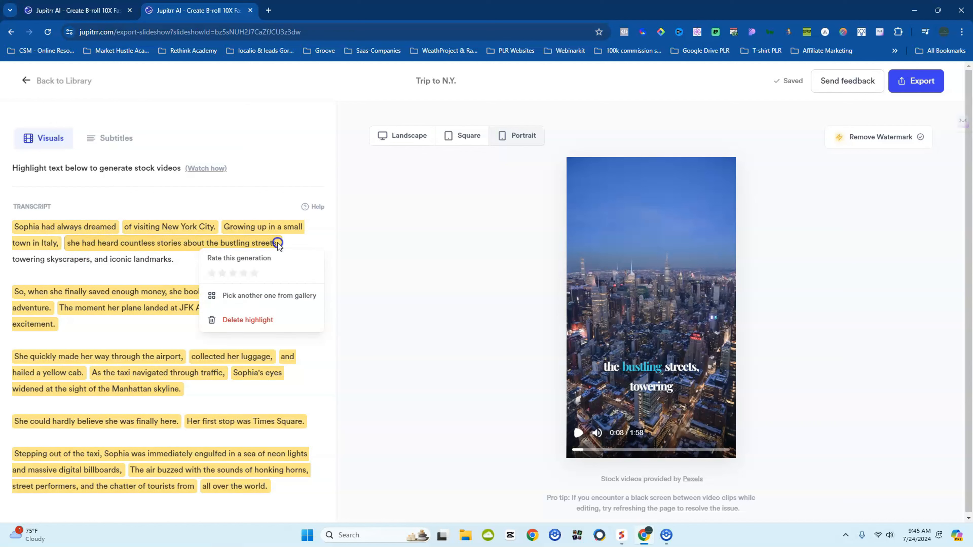
pyautogui.click(233, 295)
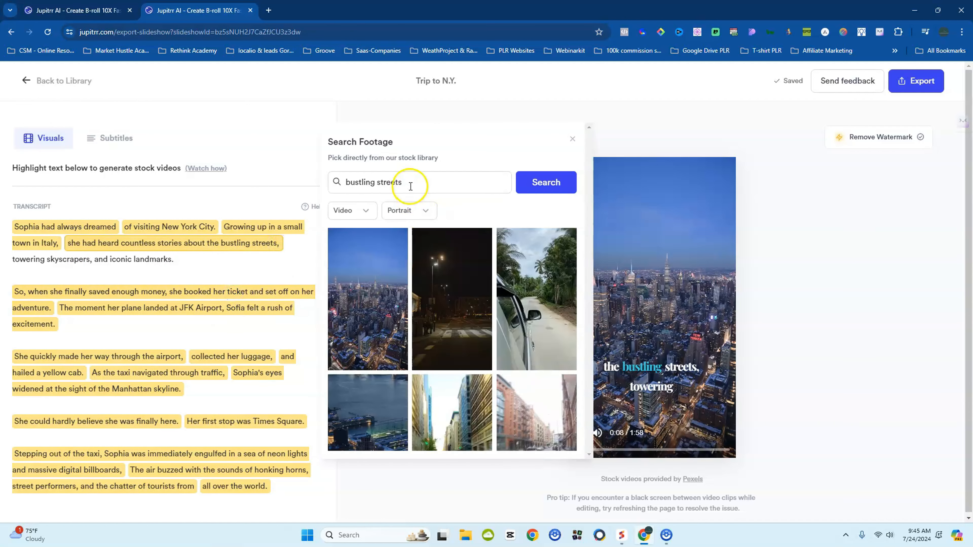
pyautogui.click(345, 182)
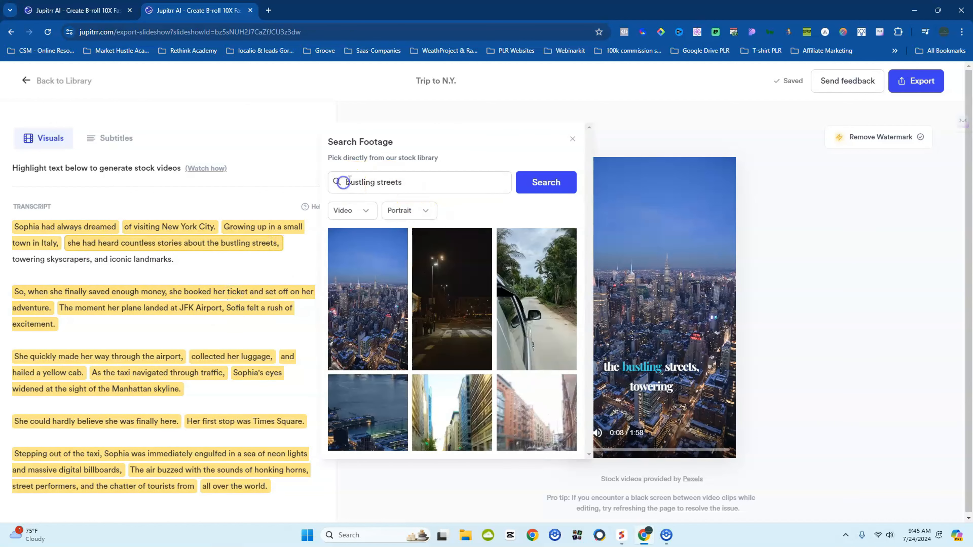
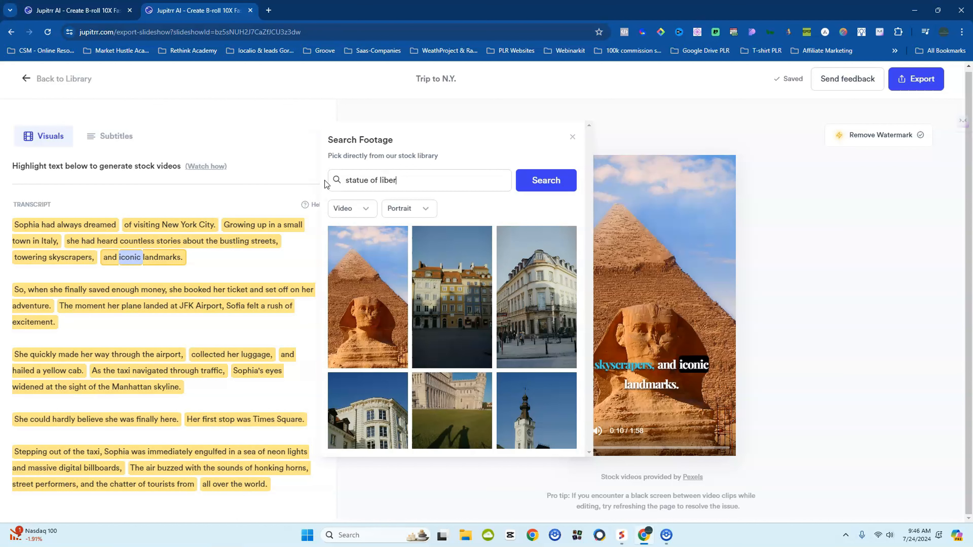
# Search for "statue of liberty" and use the clip showing the full statue behind a lawn for the "and iconic landmarks." highlight
pyautogui.press('Return')
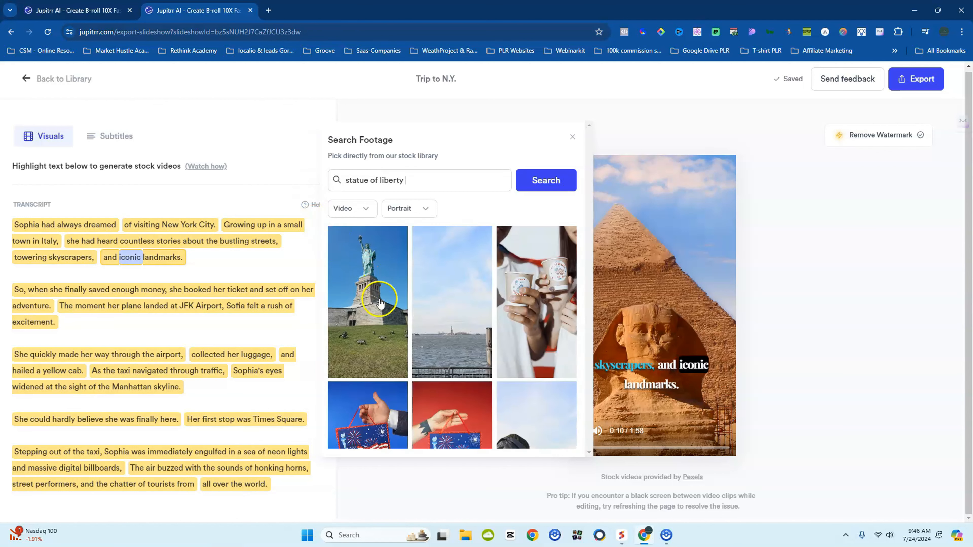
pyautogui.click(377, 287)
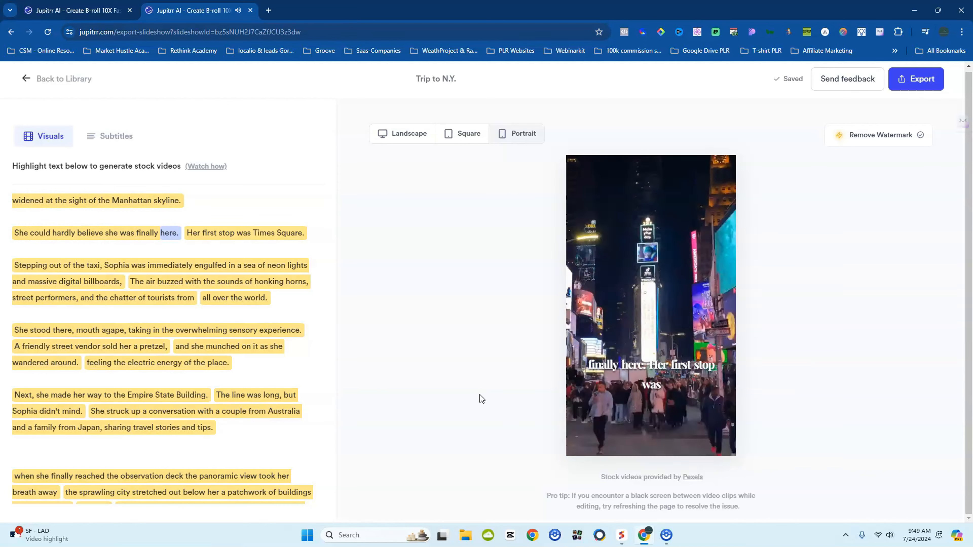
# Open the video's subtitle settings and check the available caption styles, selecting Tiktok/Reels Caption
pyautogui.moveTo(585, 443)
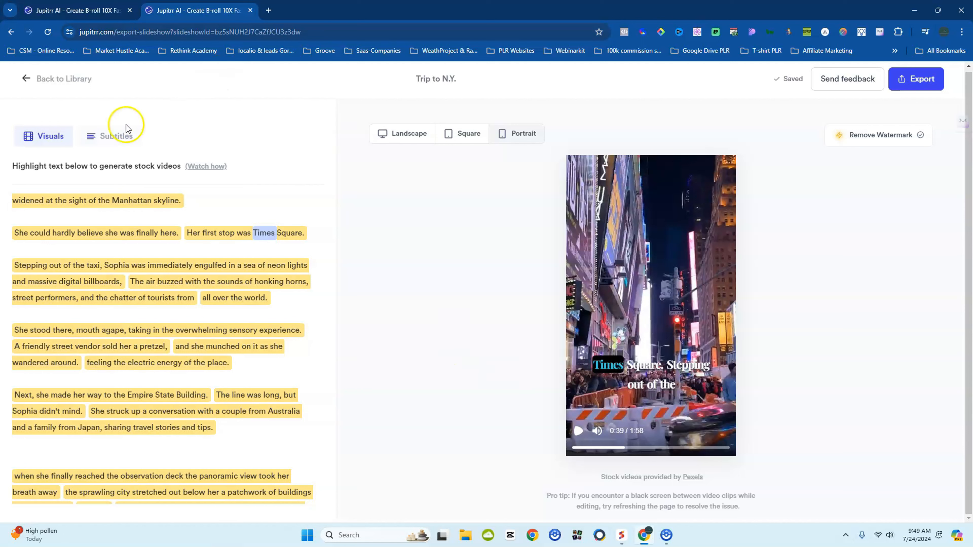
pyautogui.click(103, 132)
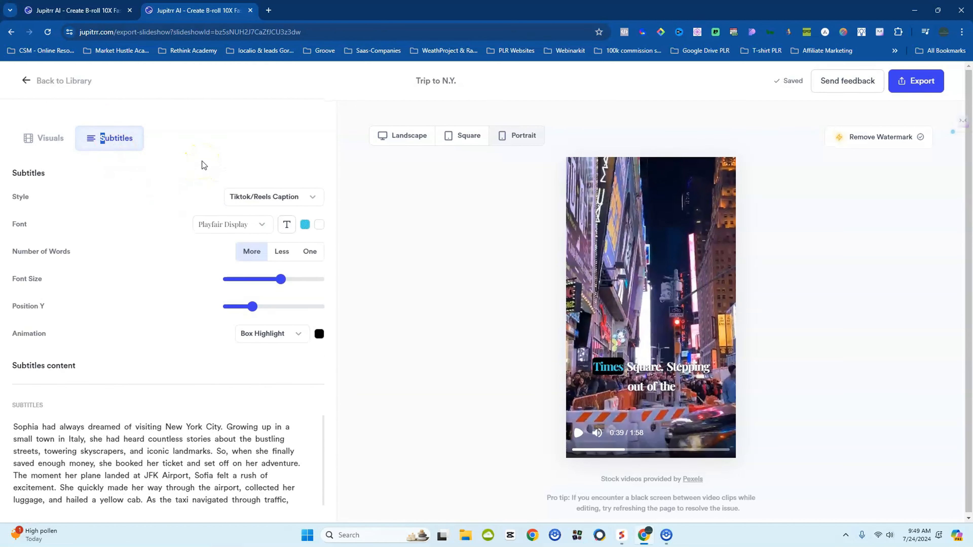
pyautogui.click(275, 196)
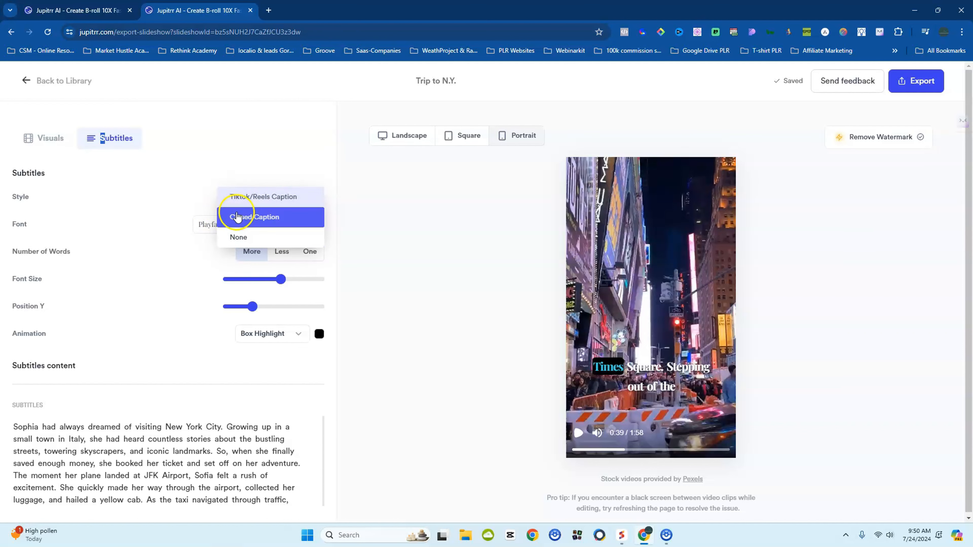
pyautogui.click(242, 223)
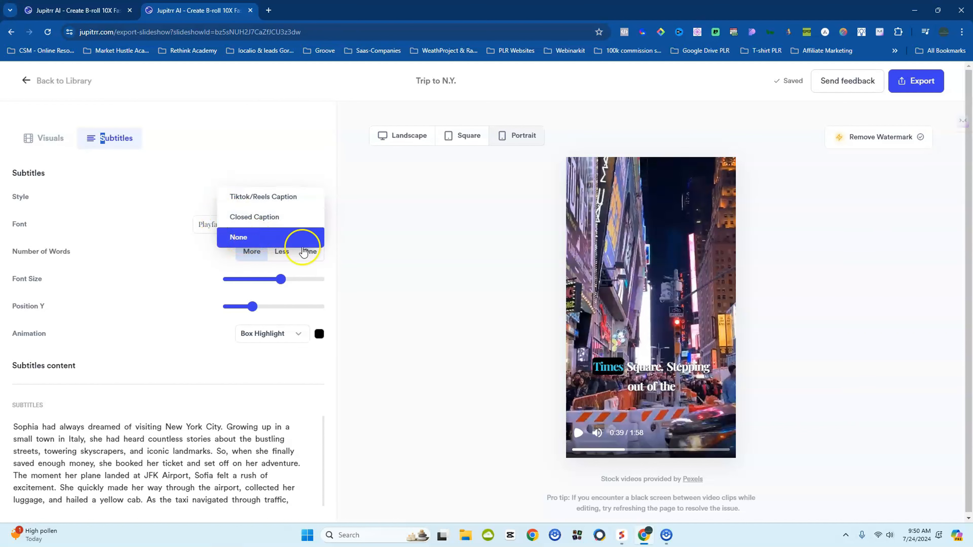
pyautogui.click(253, 197)
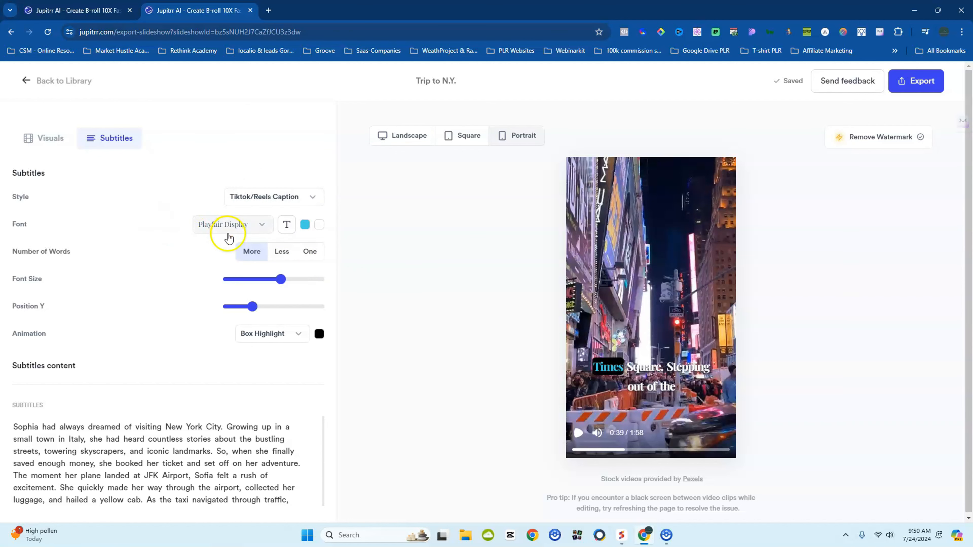
# Try the PoetsenOne, Unbounded, Lexend, Playfair Display and Dancing Script fonts on the subtitles
pyautogui.click(261, 226)
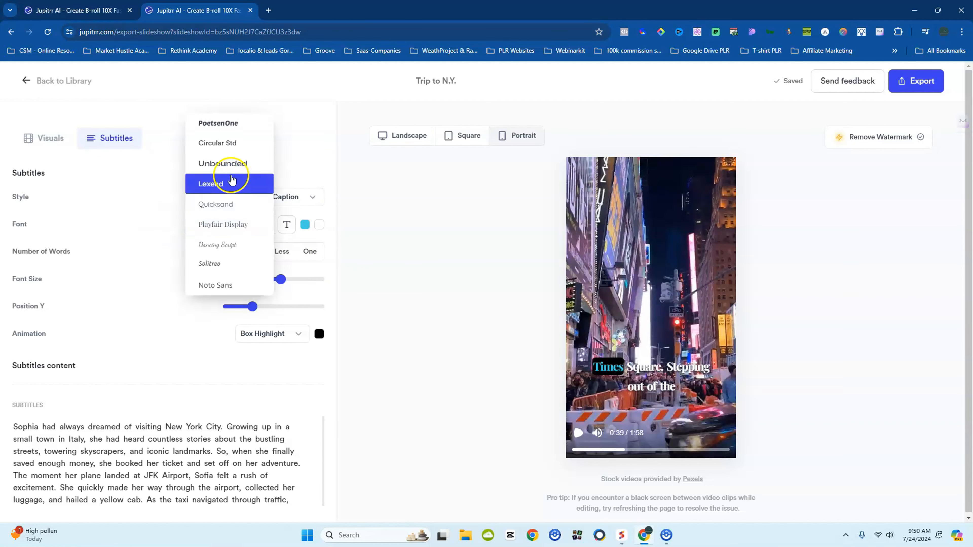
pyautogui.click(226, 129)
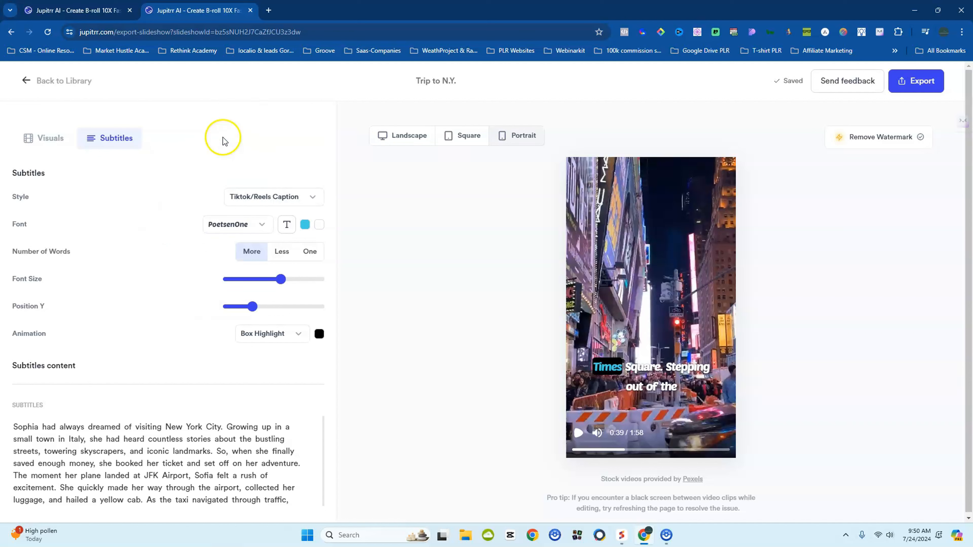
pyautogui.click(245, 224)
pyautogui.click(226, 264)
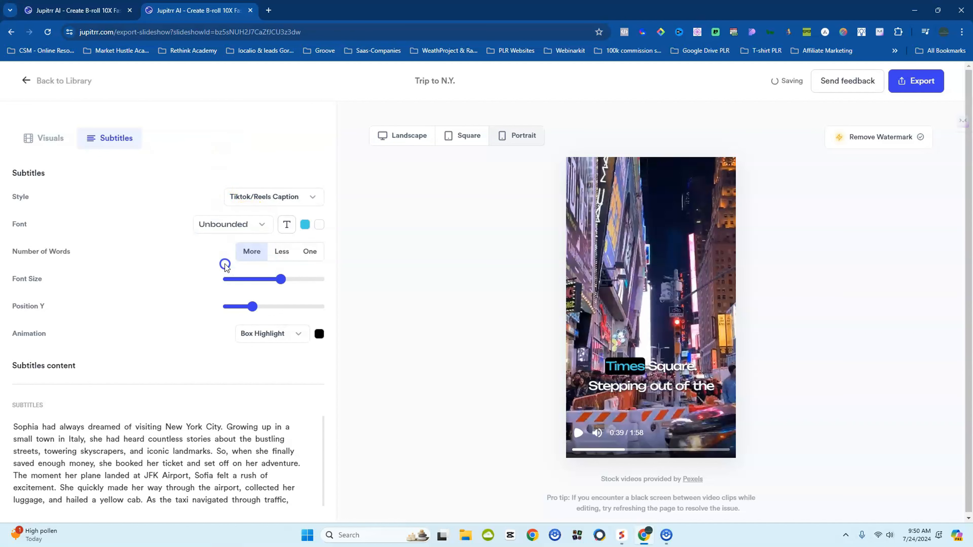
pyautogui.click(251, 223)
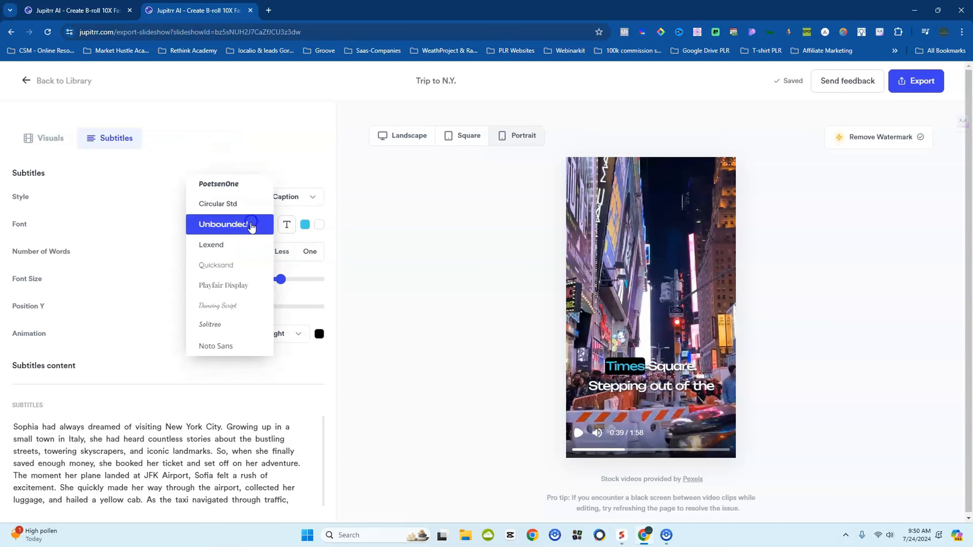
pyautogui.click(247, 244)
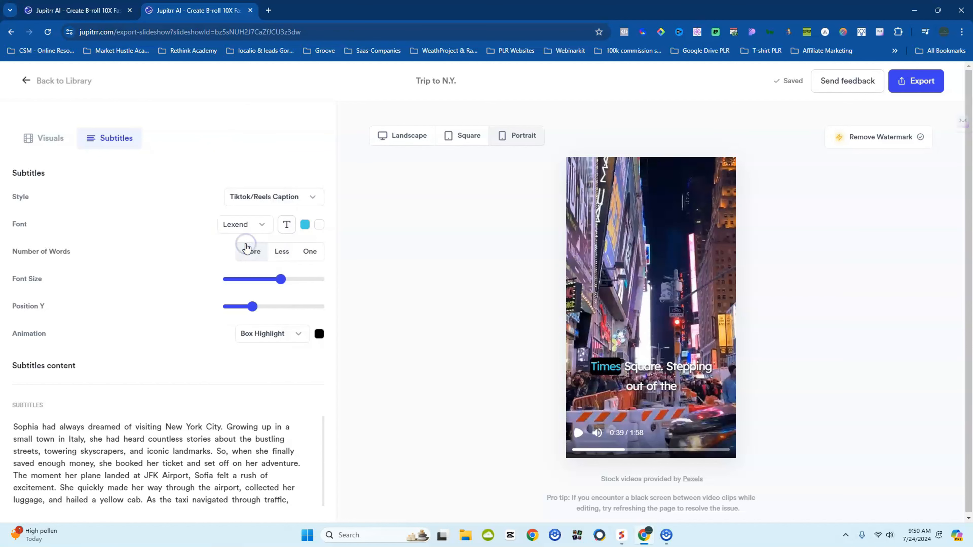
pyautogui.click(261, 228)
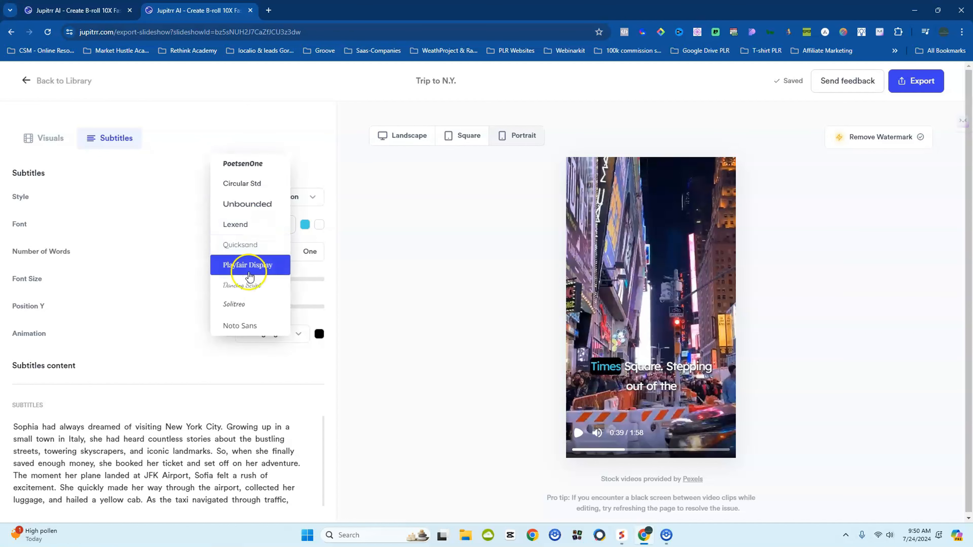
pyautogui.click(252, 263)
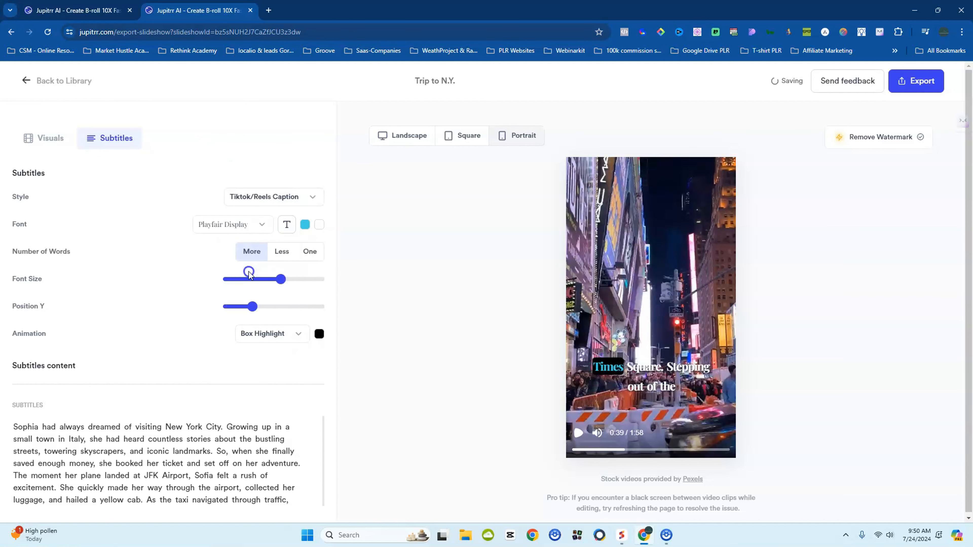
pyautogui.click(254, 223)
pyautogui.click(251, 246)
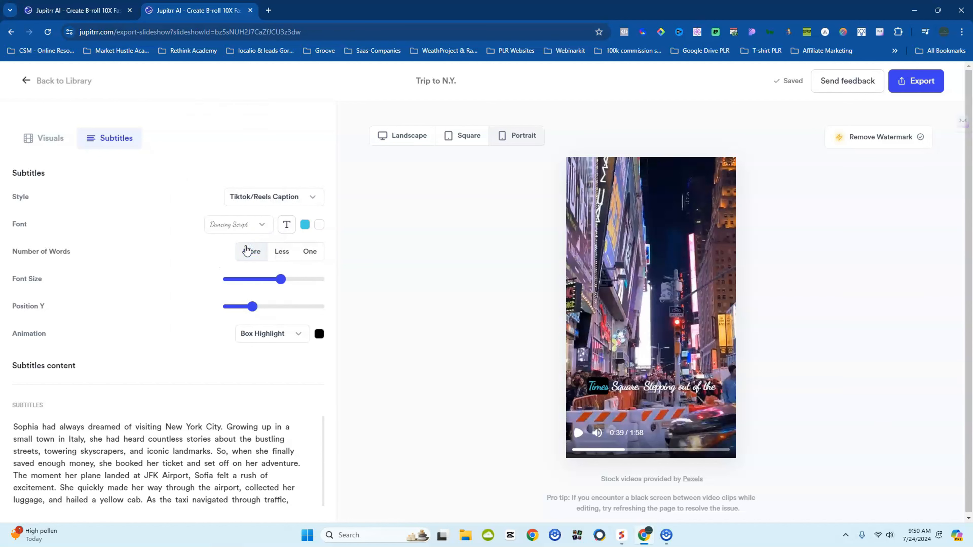
# Set the subtitle font to PoetsenOne
pyautogui.click(245, 227)
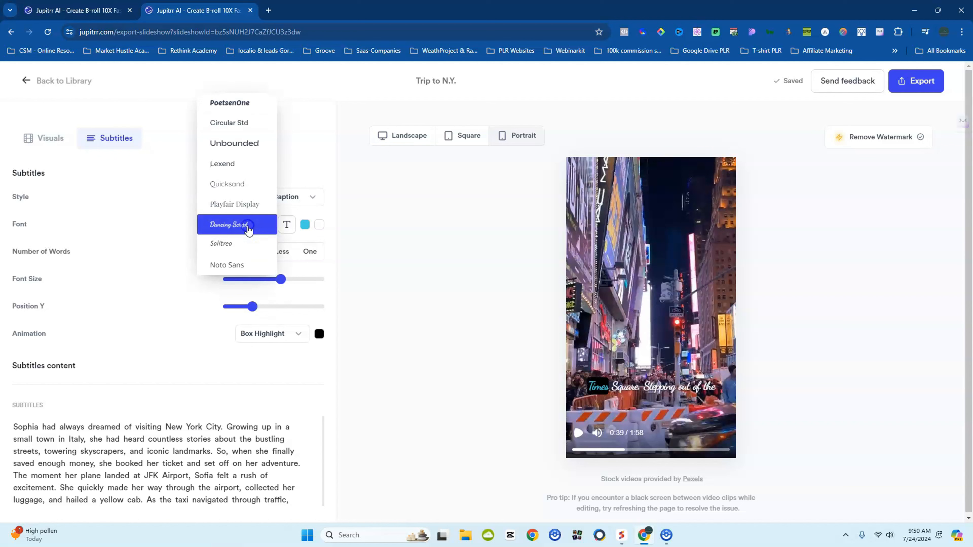
pyautogui.click(235, 102)
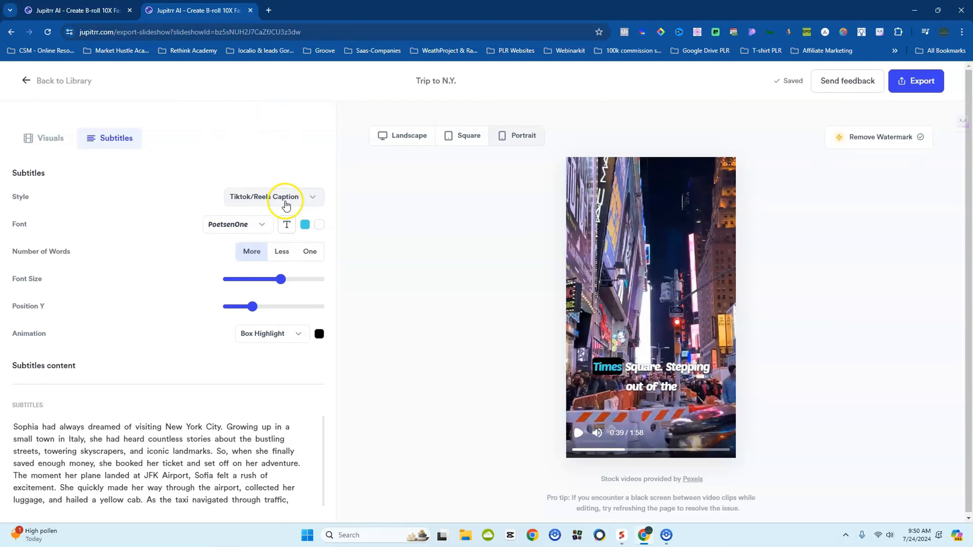
# Try all-caps lettering on the subtitles, then return them to normal case
pyautogui.click(285, 226)
pyautogui.click(286, 226)
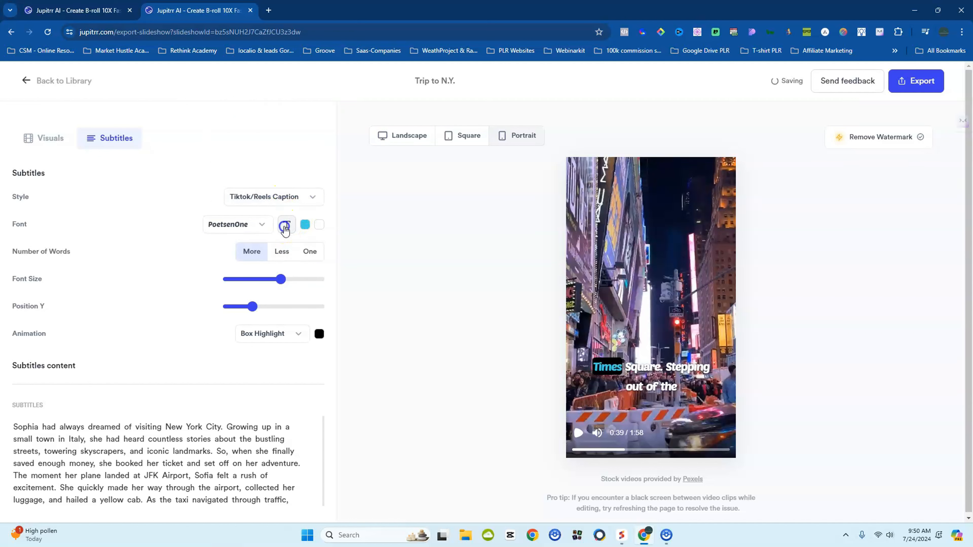
pyautogui.click(286, 226)
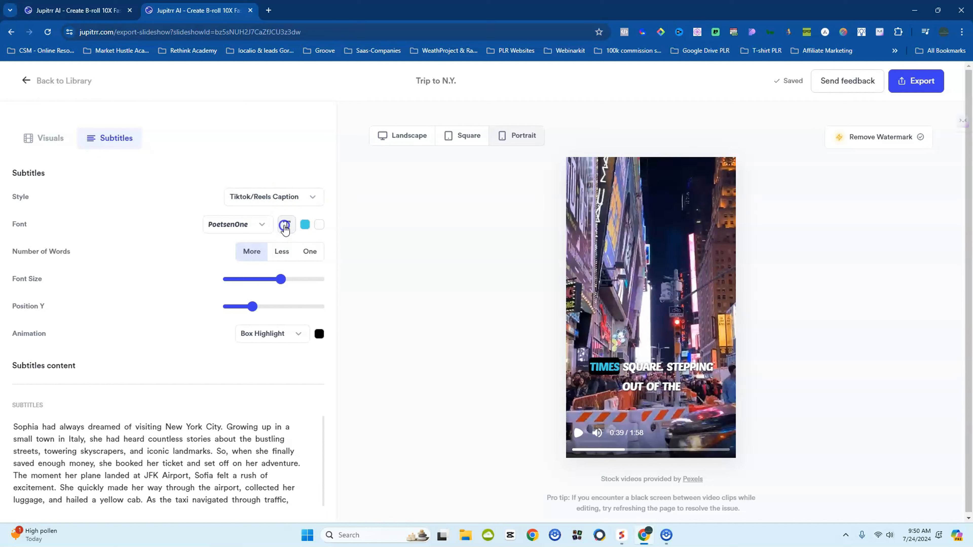
pyautogui.click(286, 226)
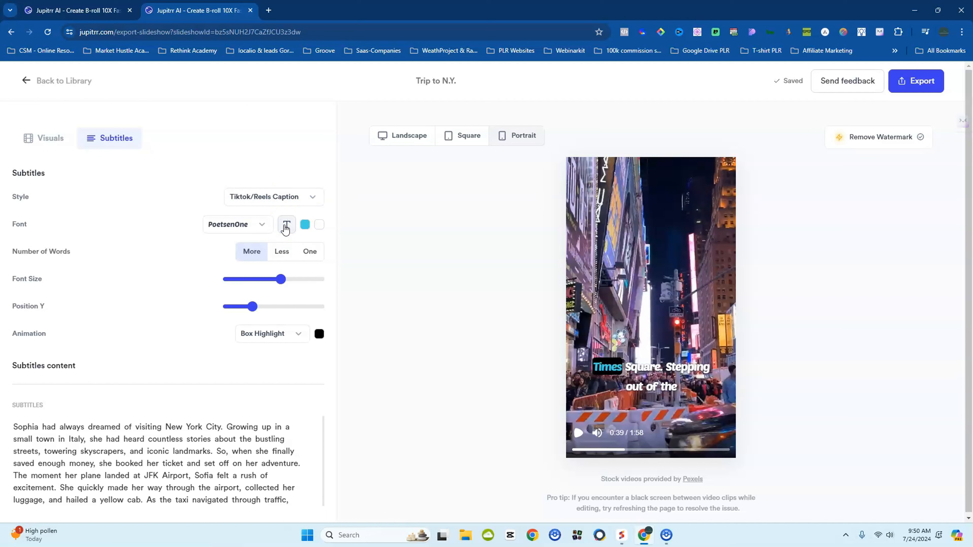
# Change the text color of the currently spoken subtitle word to dark blue, #183AA0
pyautogui.click(305, 225)
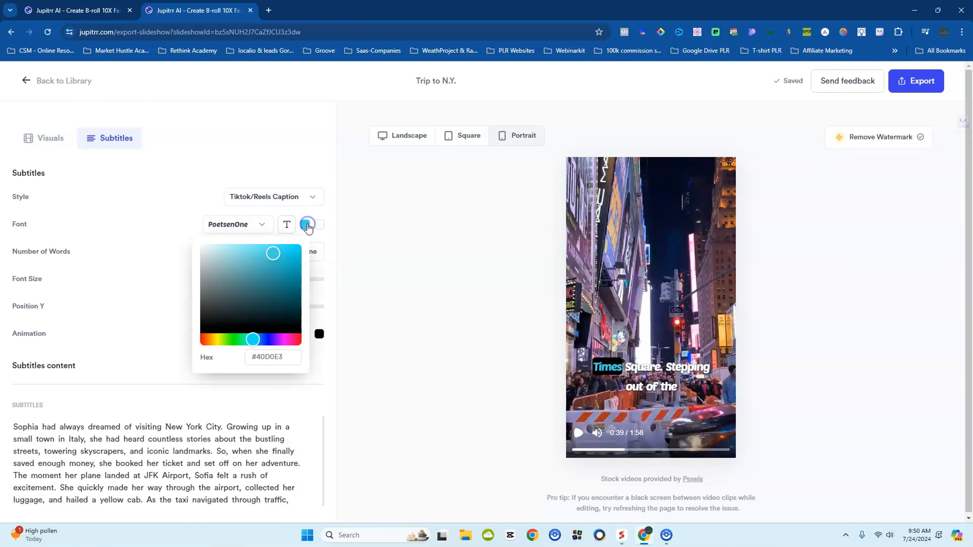
pyautogui.click(261, 257)
pyautogui.moveTo(245, 268); pyautogui.dragTo(286, 275)
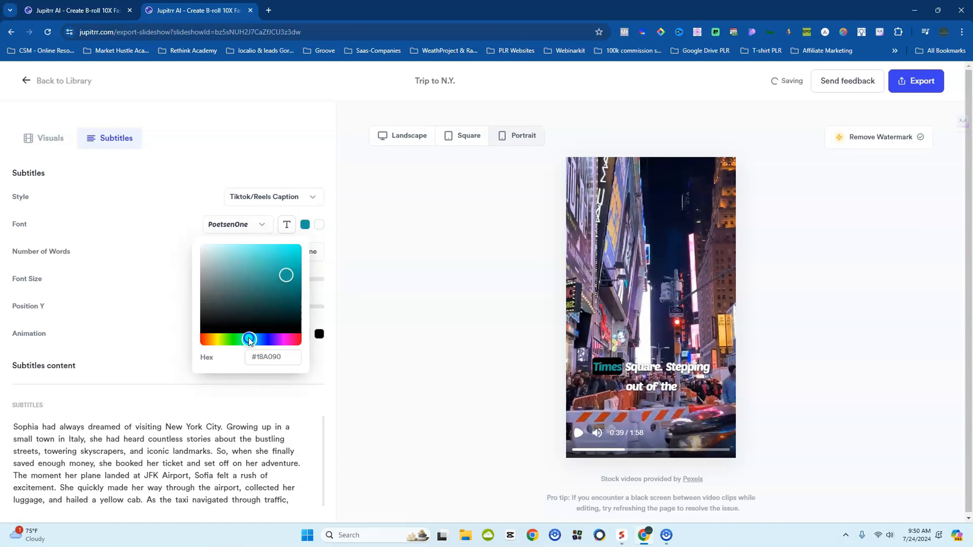
pyautogui.moveTo(251, 340); pyautogui.dragTo(265, 341)
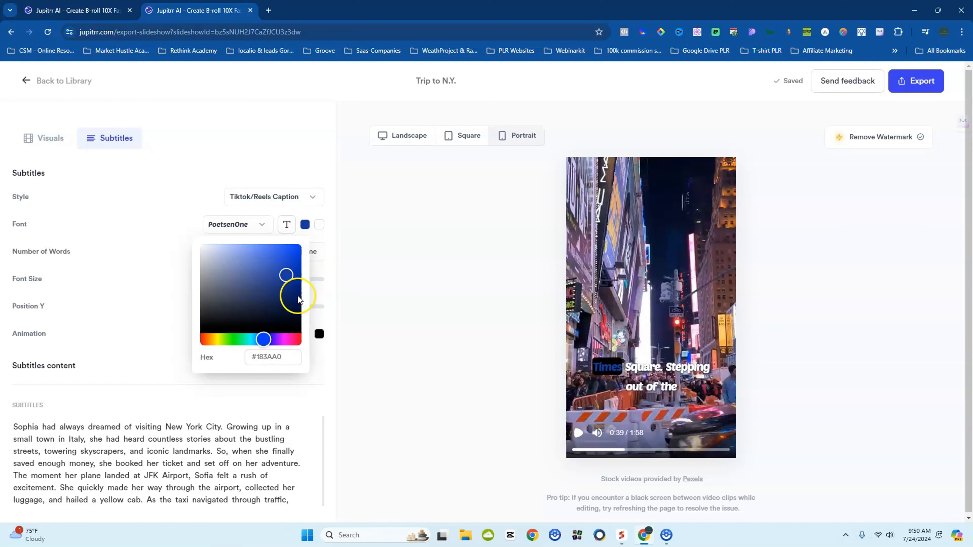
# Change the color of the remaining subtitle text to red, #FF0000
pyautogui.click(319, 226)
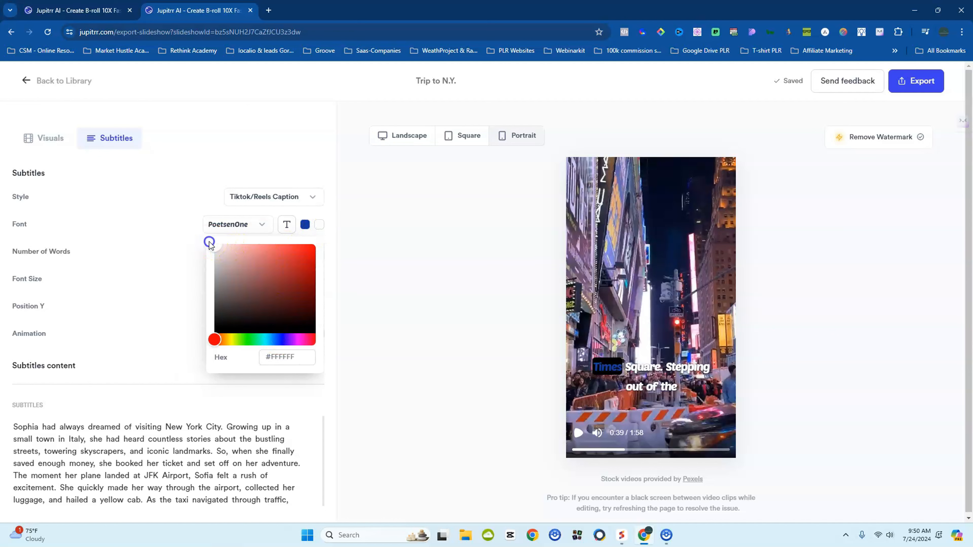
pyautogui.moveTo(213, 245); pyautogui.dragTo(331, 236)
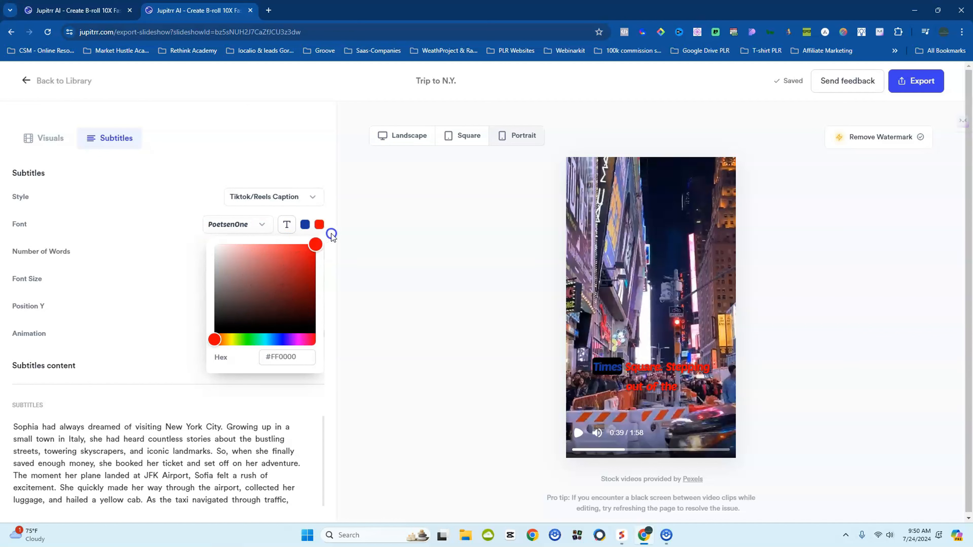
pyautogui.click(234, 138)
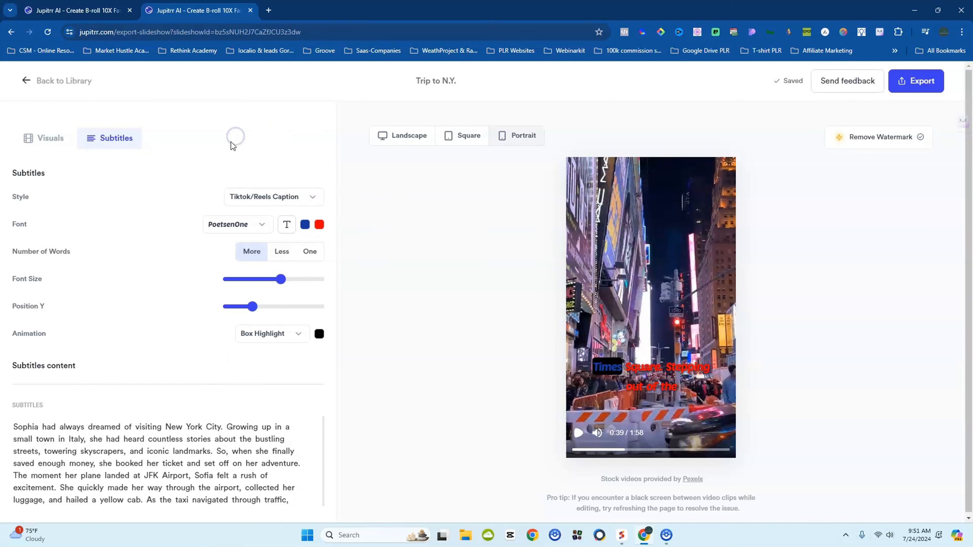
# Change the Box Highlight animation color to white, #FFFFFF
pyautogui.click(320, 334)
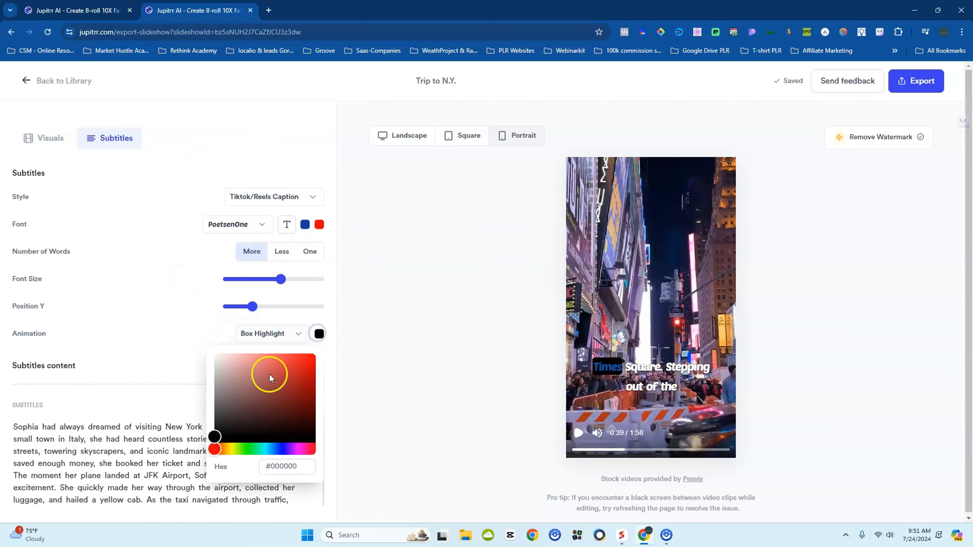
pyautogui.moveTo(214, 436); pyautogui.dragTo(207, 320)
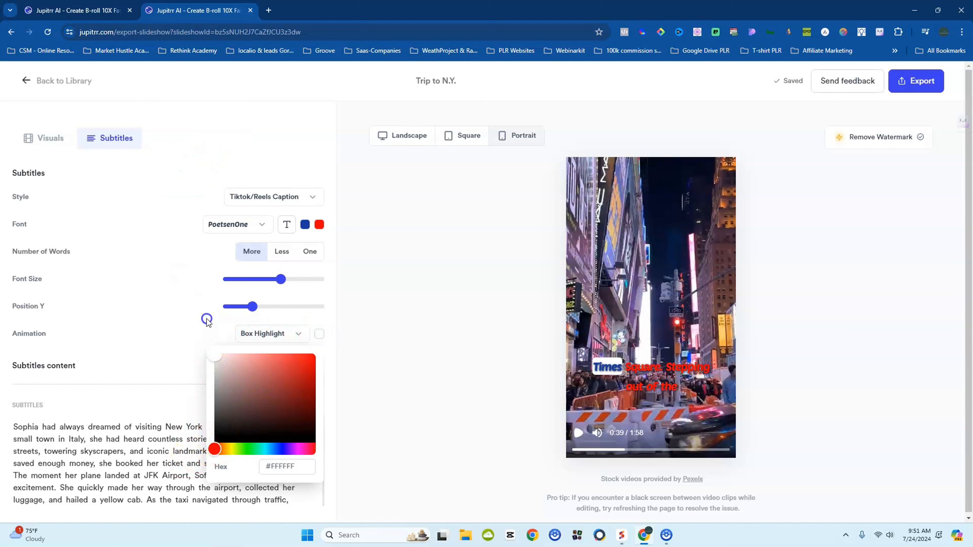
pyautogui.click(210, 148)
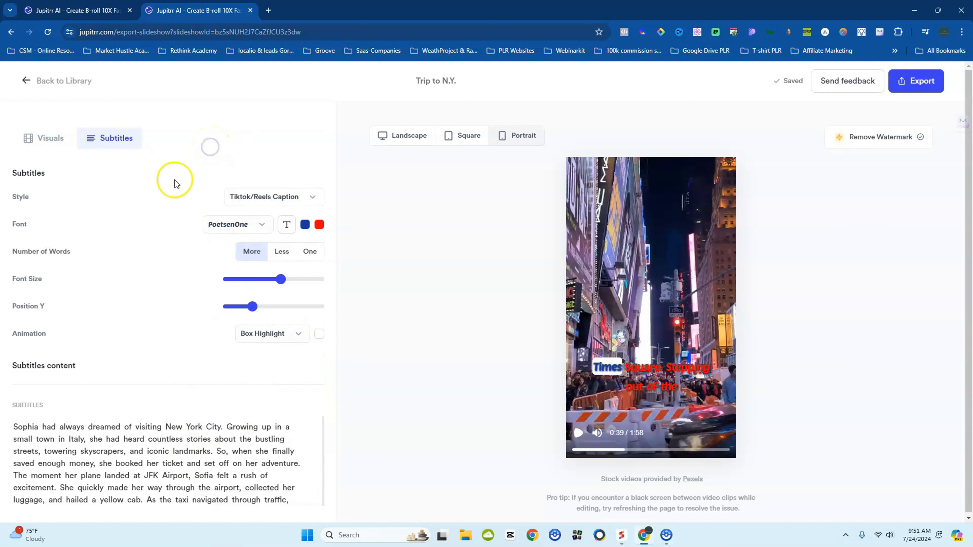
# Increase the subtitle font size slightly and place the captions near the video's lower edge with Position Y at about 9%
pyautogui.moveTo(280, 279)
pyautogui.mouseDown()
pyautogui.moveTo(306, 281)
pyautogui.moveTo(226, 273)
pyautogui.moveTo(285, 273)
pyautogui.mouseUp()
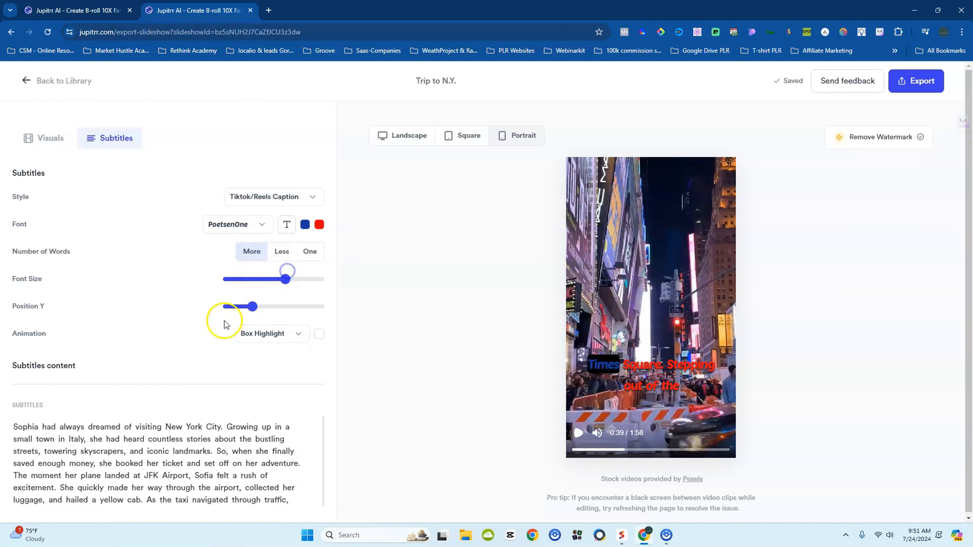
pyautogui.moveTo(253, 307); pyautogui.dragTo(316, 304)
pyautogui.scroll(-3, 82, 327)
pyautogui.scroll(3, 82, 328)
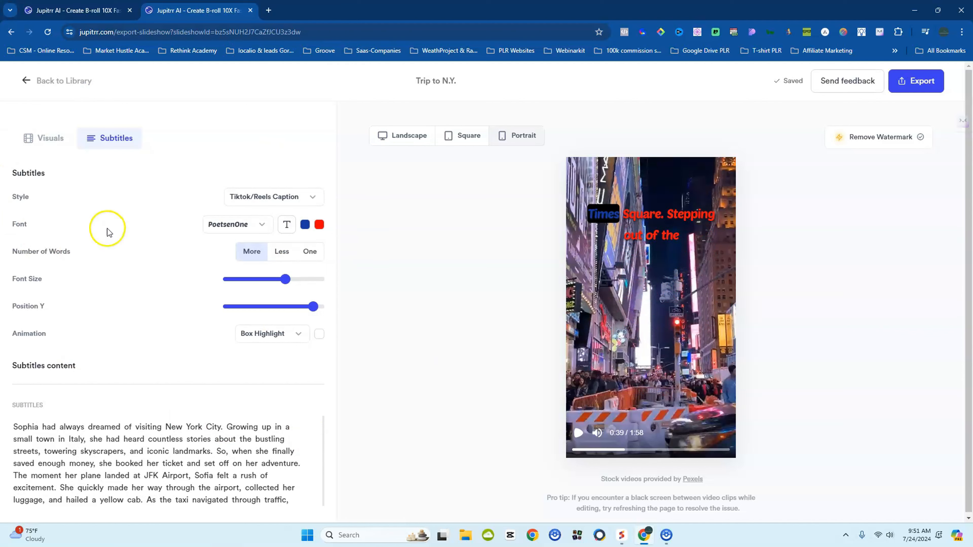
pyautogui.moveTo(315, 309)
pyautogui.moveTo(315, 309); pyautogui.dragTo(236, 312)
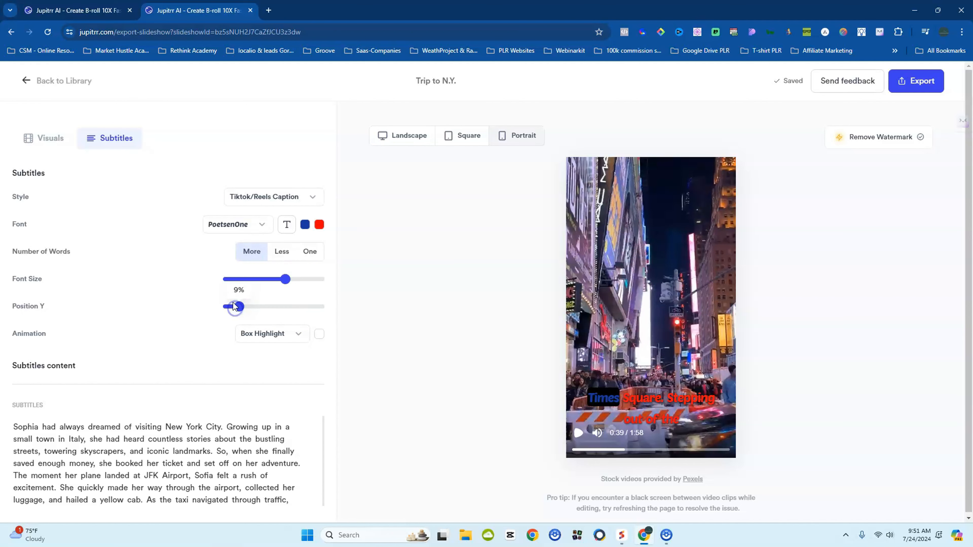
# Return to the video's visuals, look over the highlighted transcript, and export the video
pyautogui.click(35, 131)
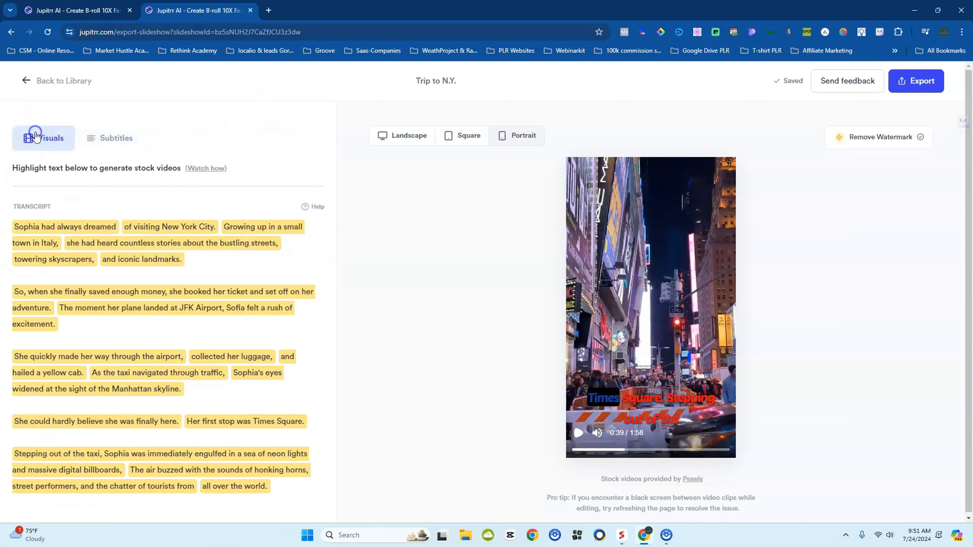
pyautogui.scroll(-5, 146, 271)
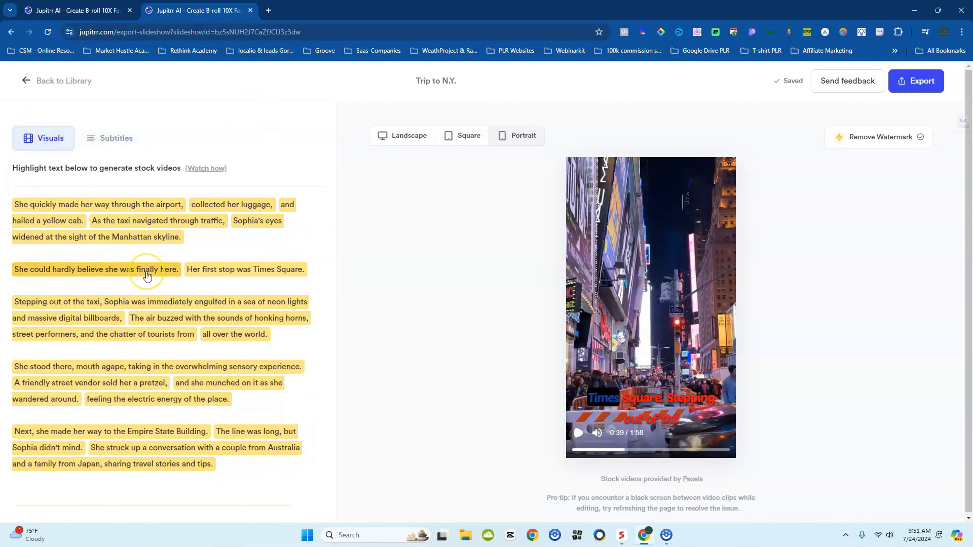
pyautogui.click(914, 89)
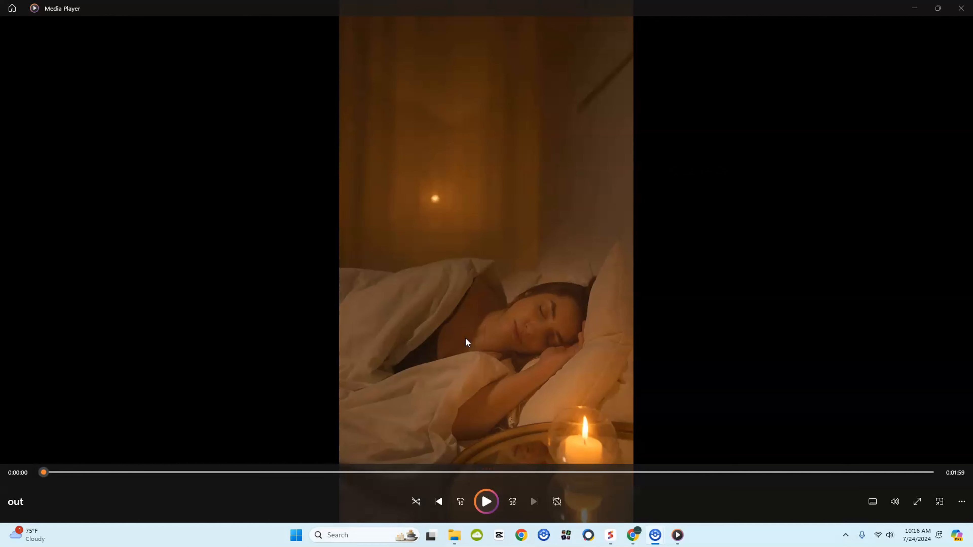
# Play the exported video "out" in Media Player
pyautogui.click(485, 502)
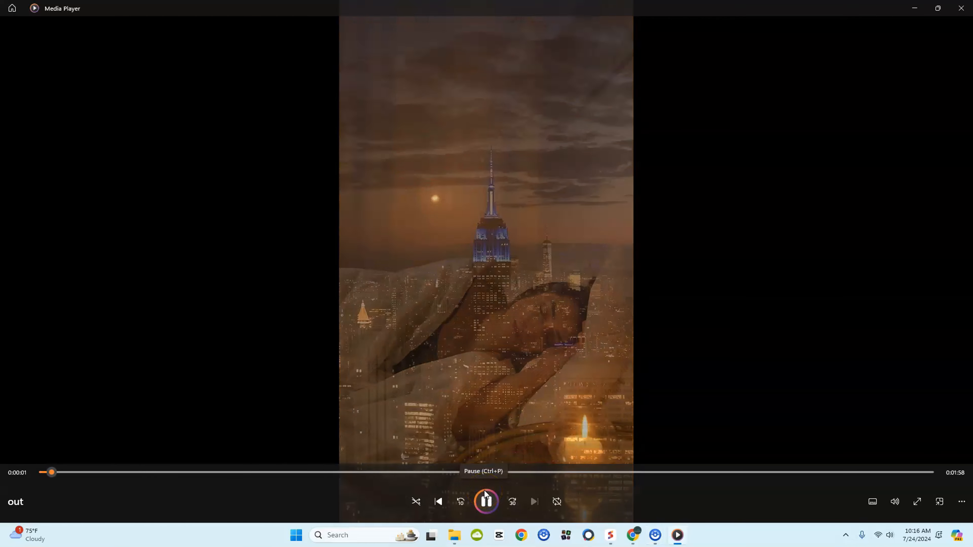